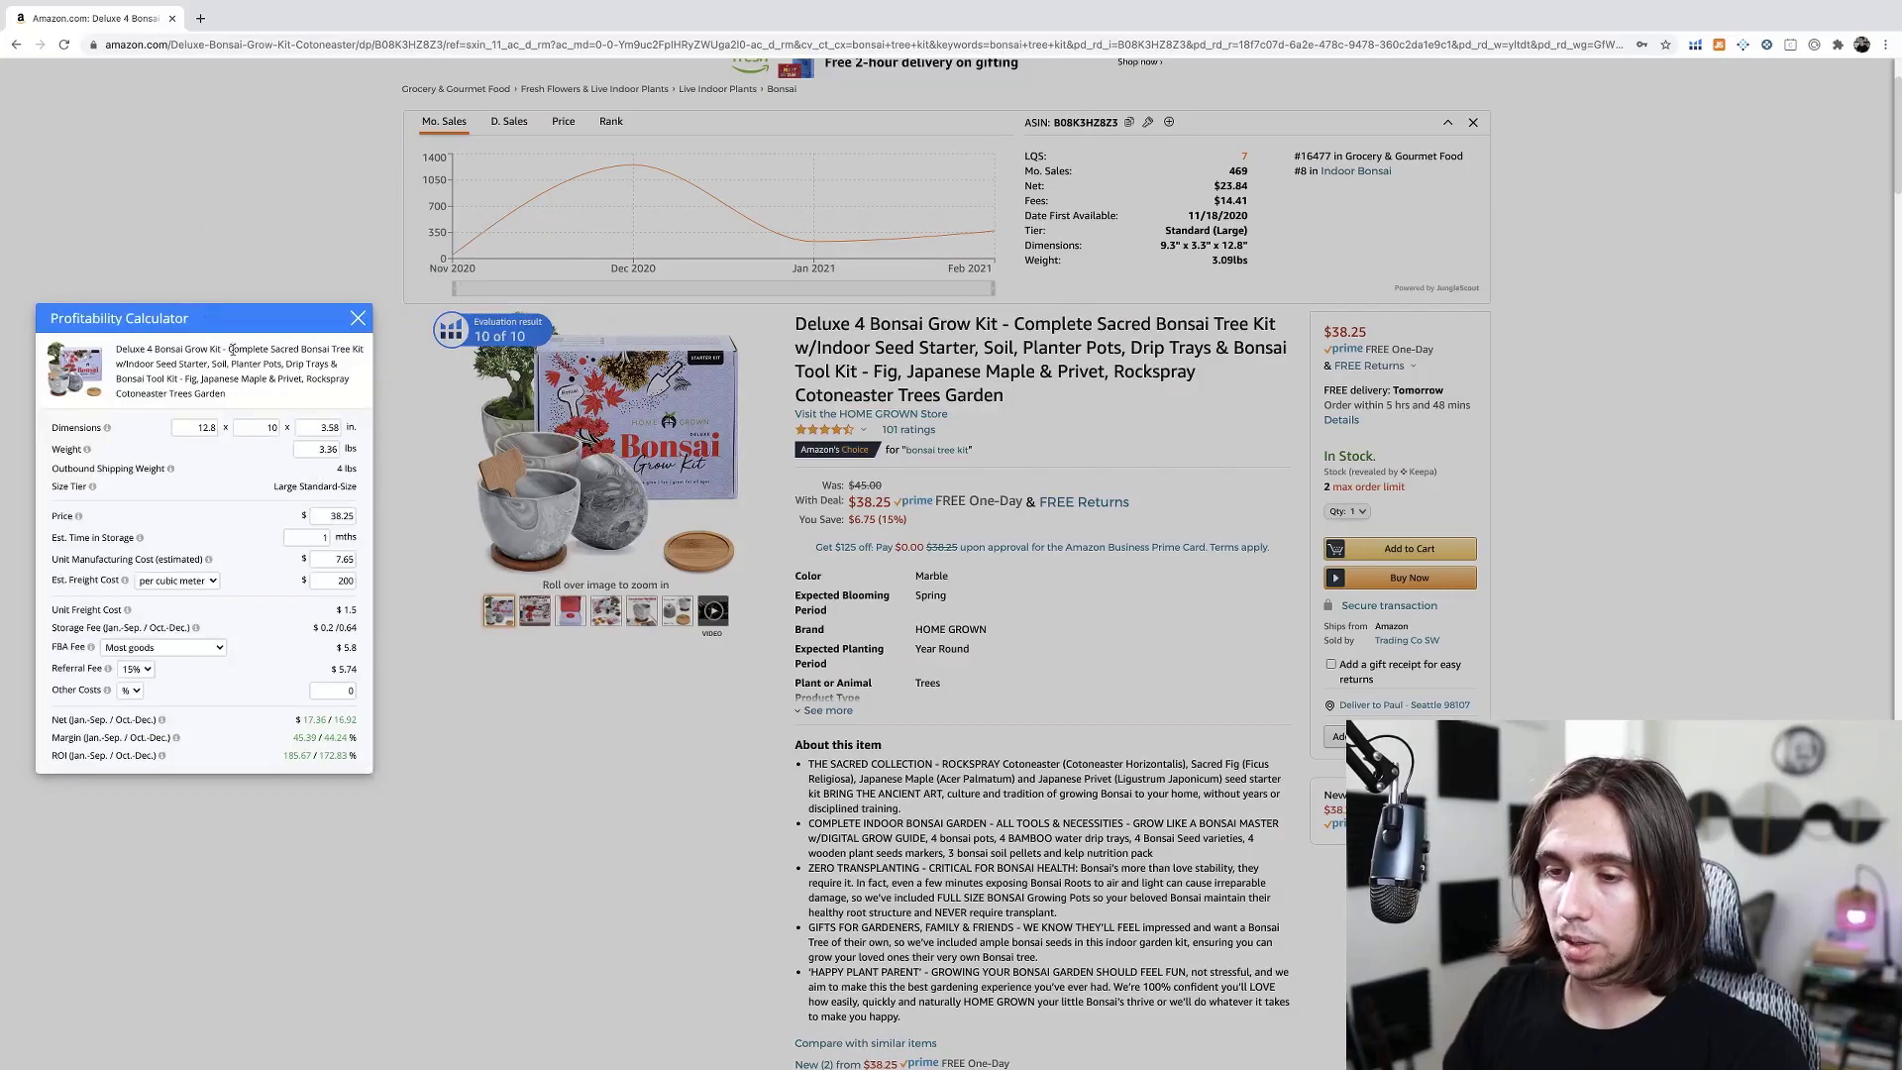
Set the estimated unit manufacturing cost to $7.67 in the Profitability Calculator
{"action": "double_click", "coordinate": [332, 561]}
{"action": "left_click", "coordinate": [354, 559]}
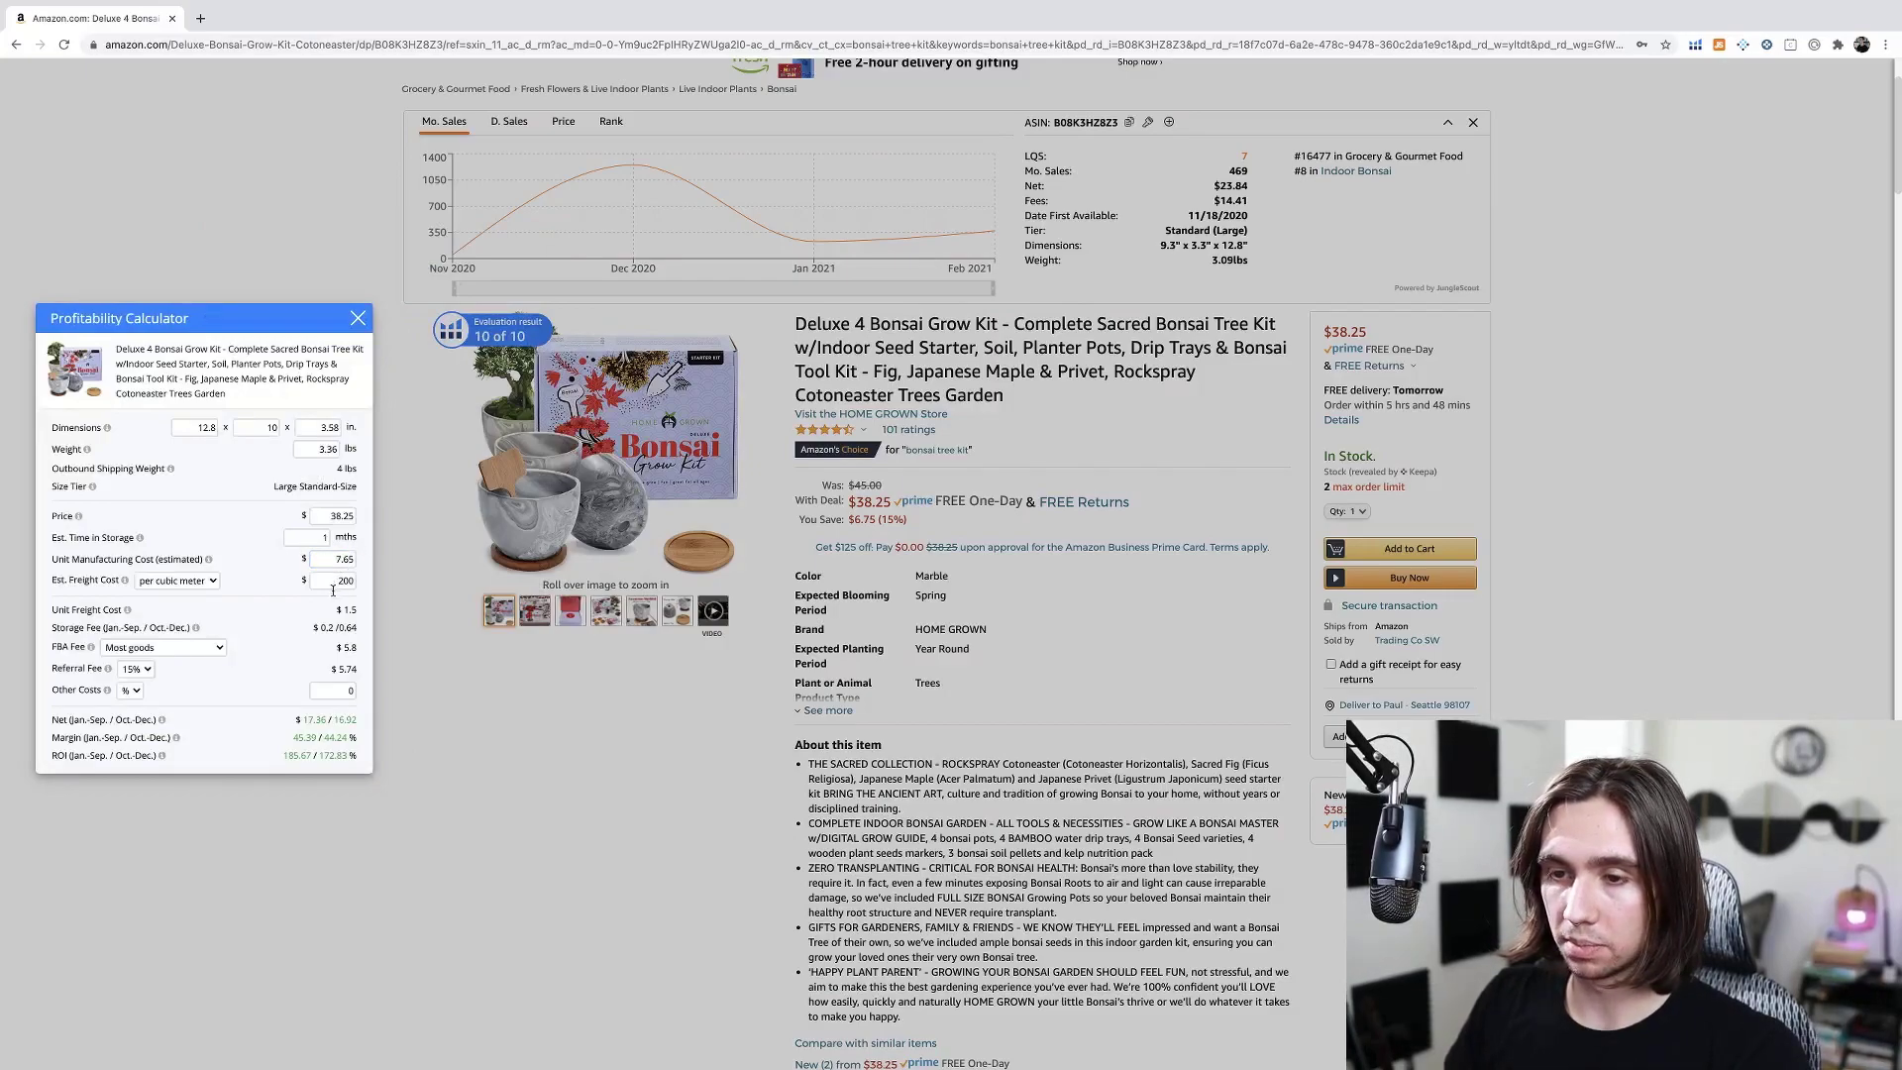
{"action": "key", "text": "BackSpace"}
{"action": "type", "text": "7"}
{"action": "scroll", "coordinate": [356, 565], "scroll_direction": "down", "scroll_amount": 1}
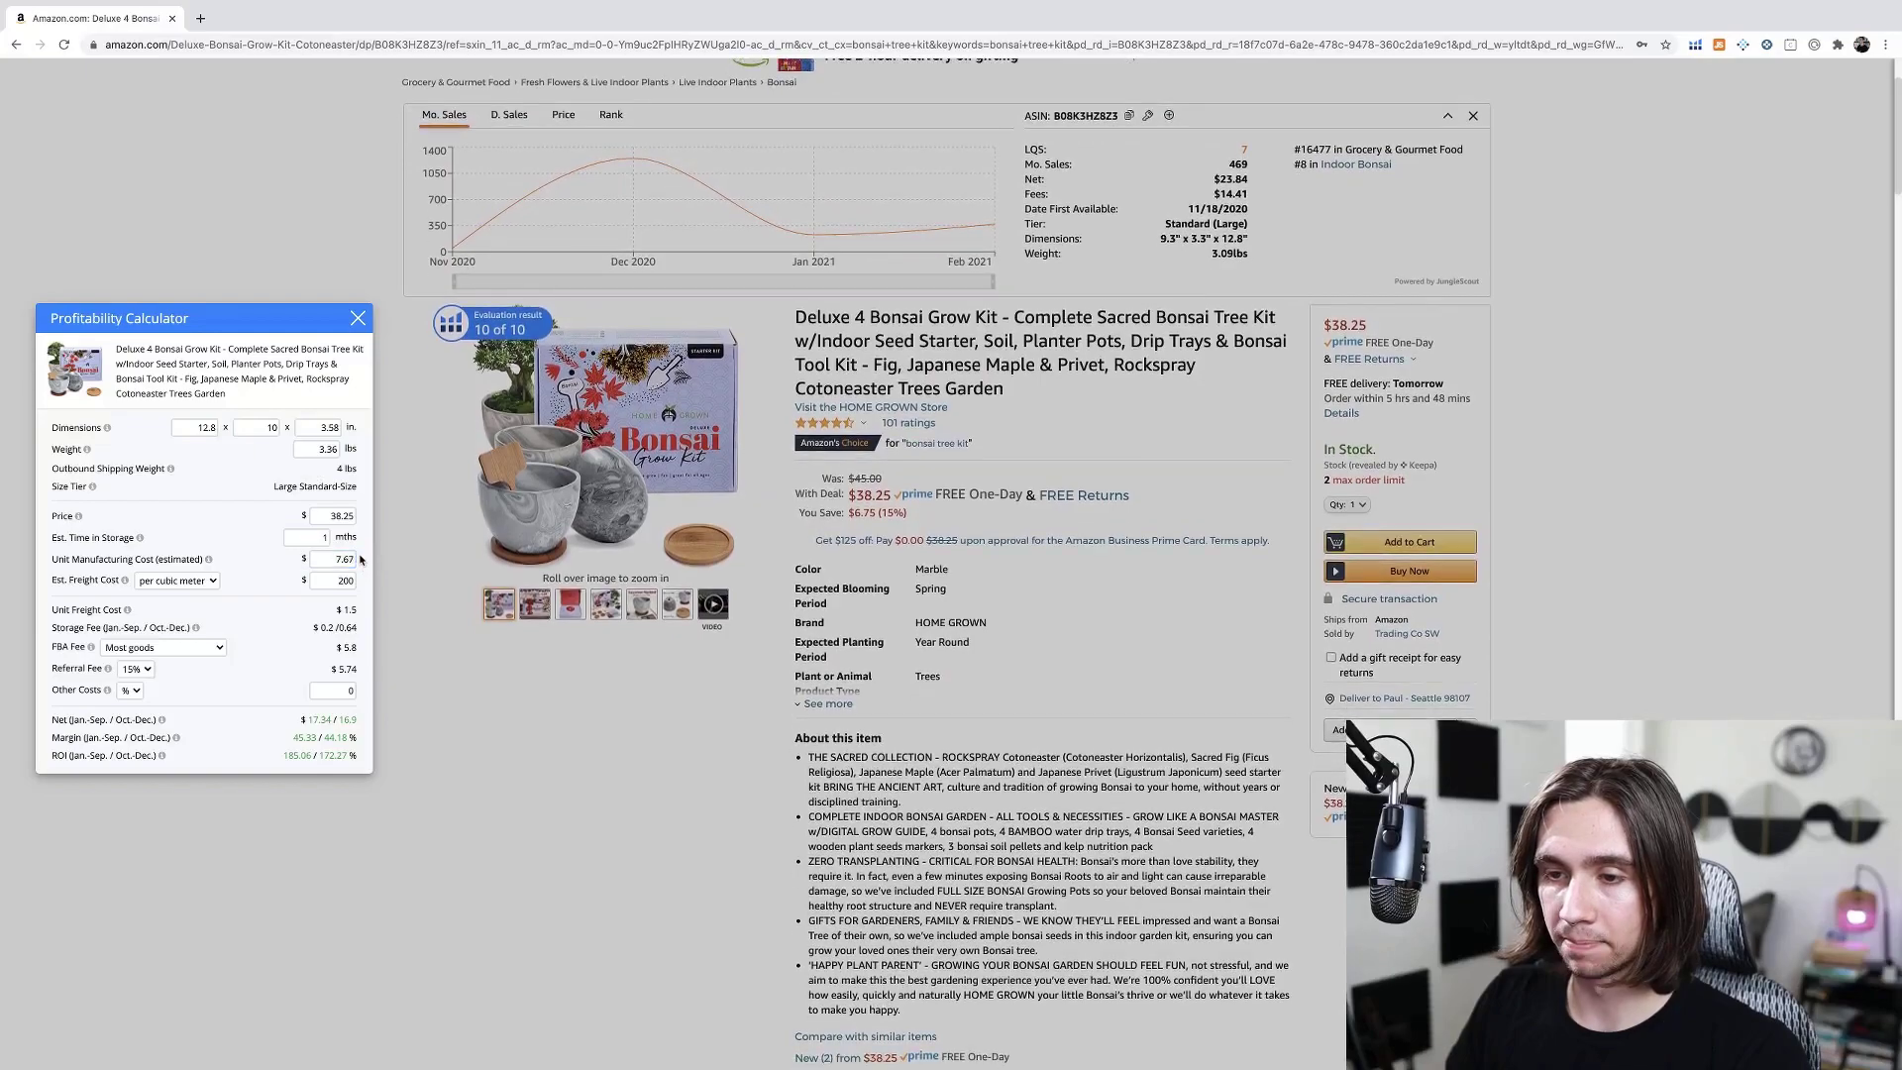
Set the estimated freight cost to $400 per cubic meter
{"action": "left_click", "coordinate": [331, 583]}
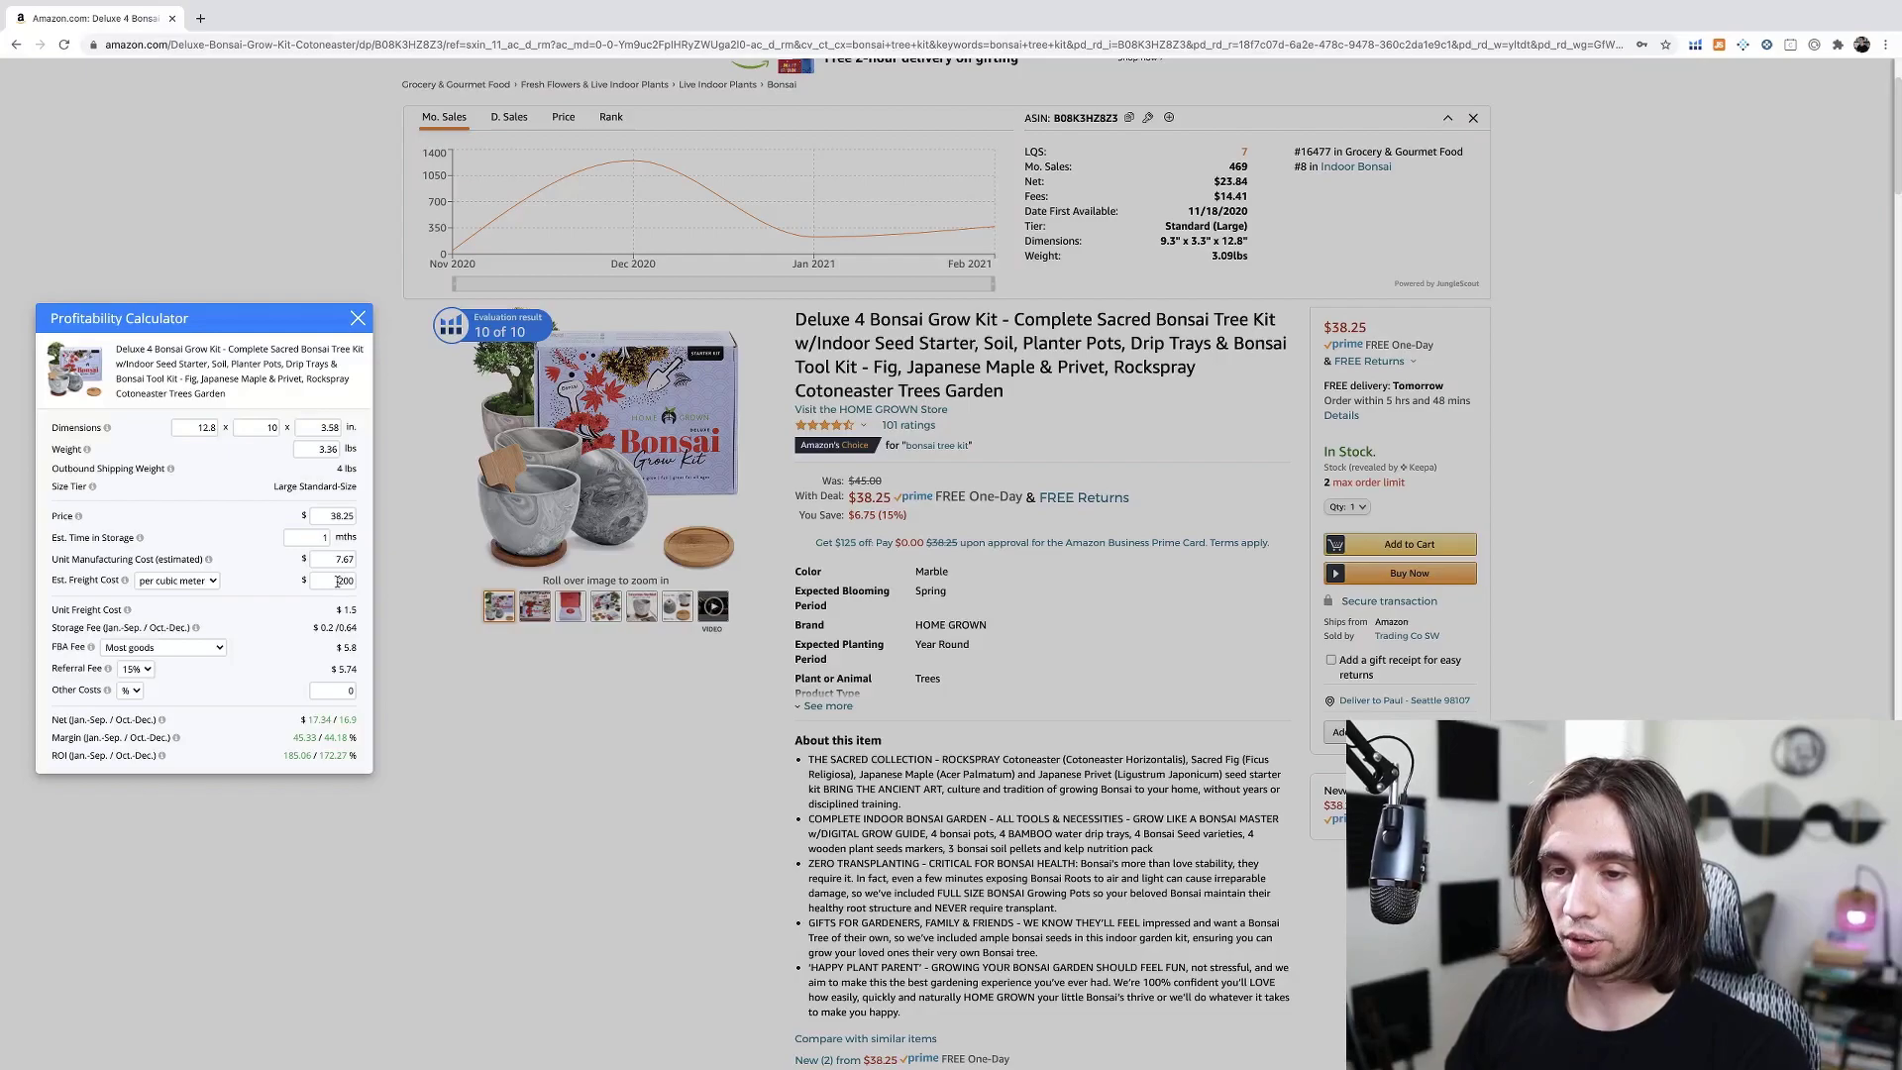
{"action": "double_click", "coordinate": [338, 582]}
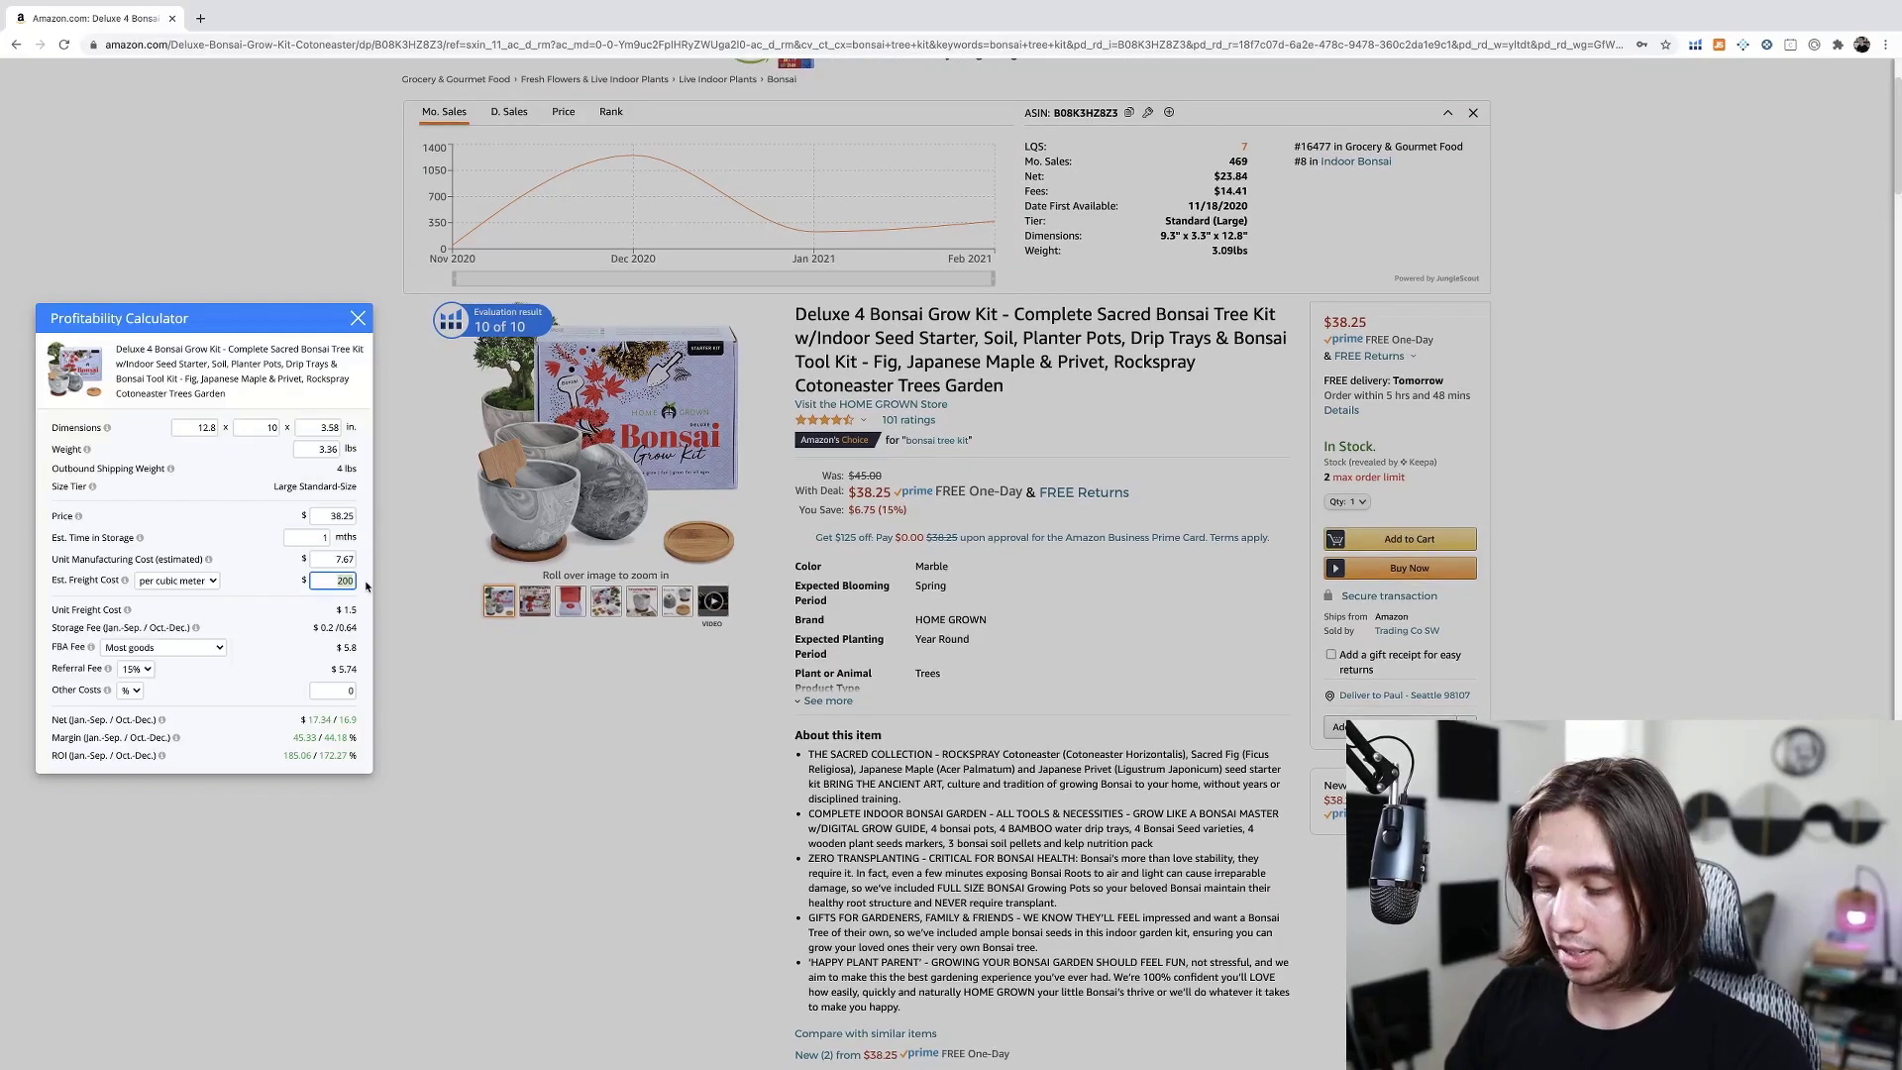
{"action": "type", "text": "400"}
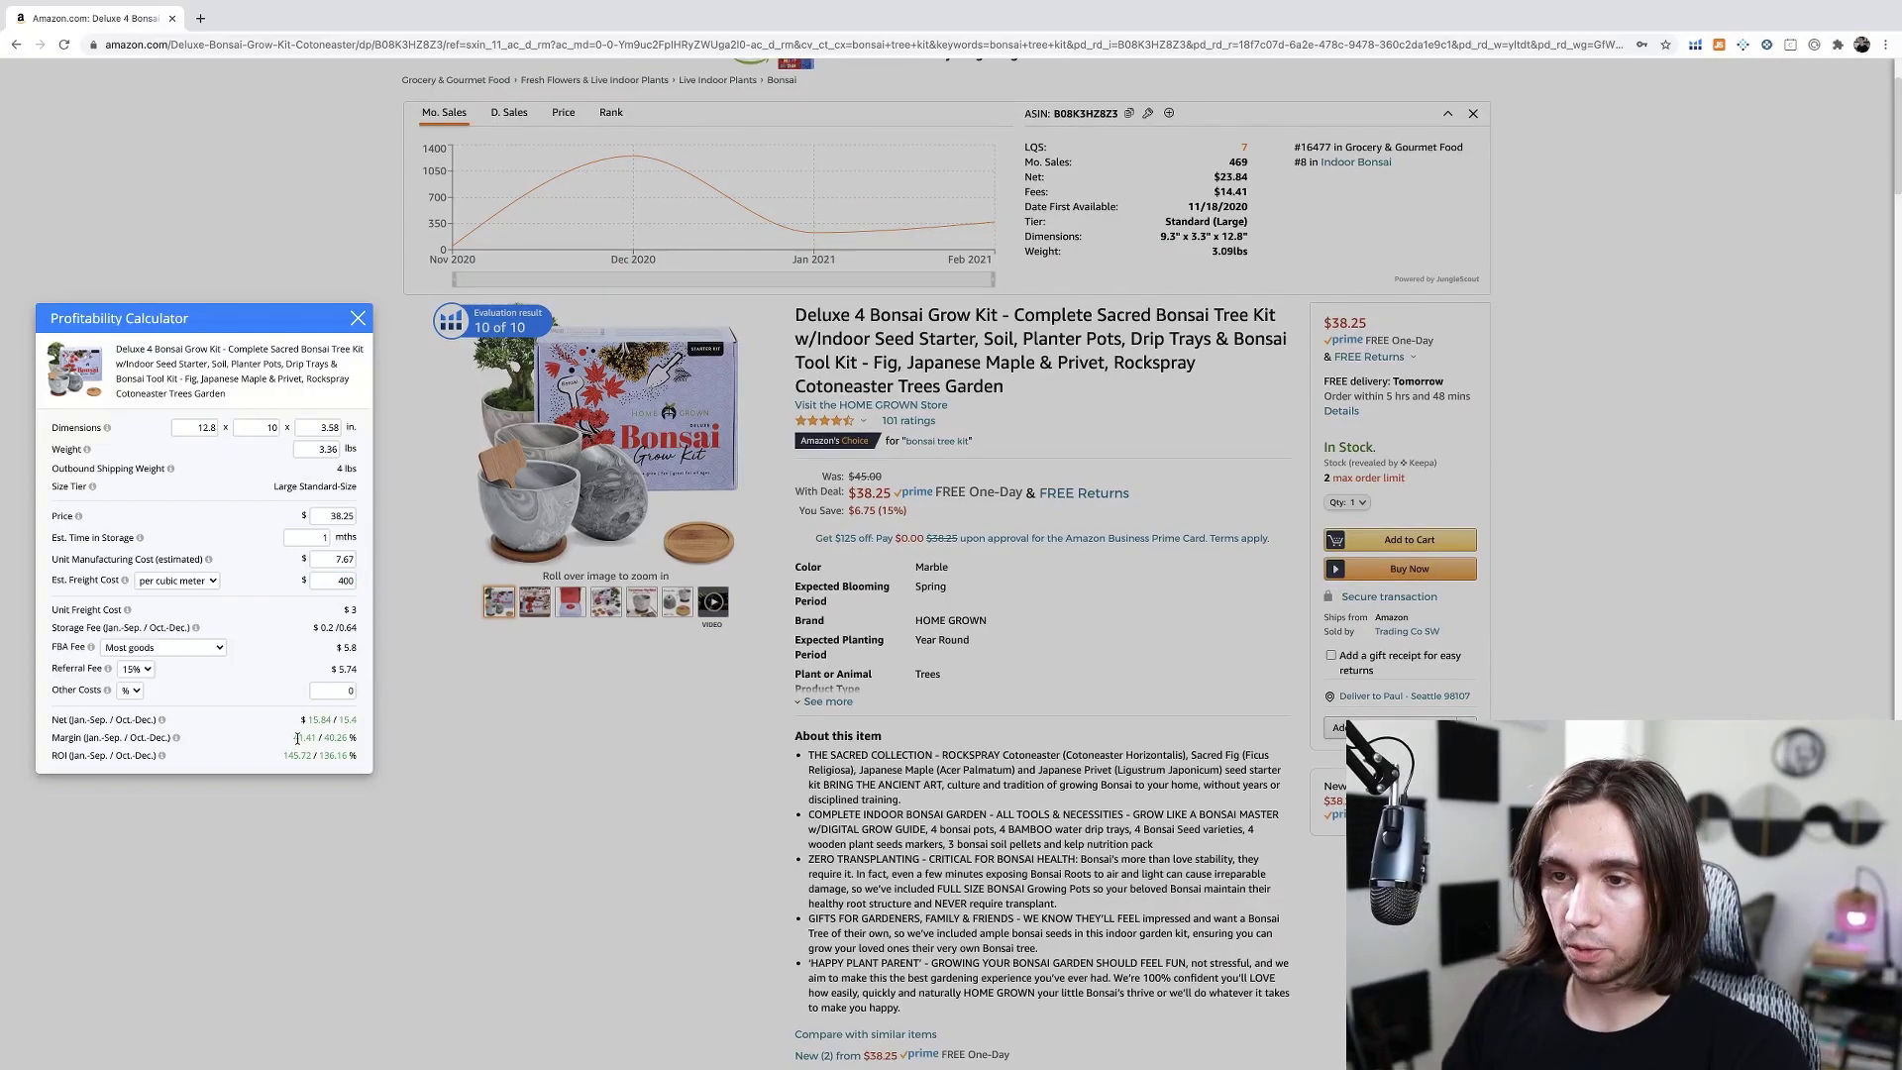
{"action": "scroll", "coordinate": [276, 739], "scroll_direction": "down", "scroll_amount": 1}
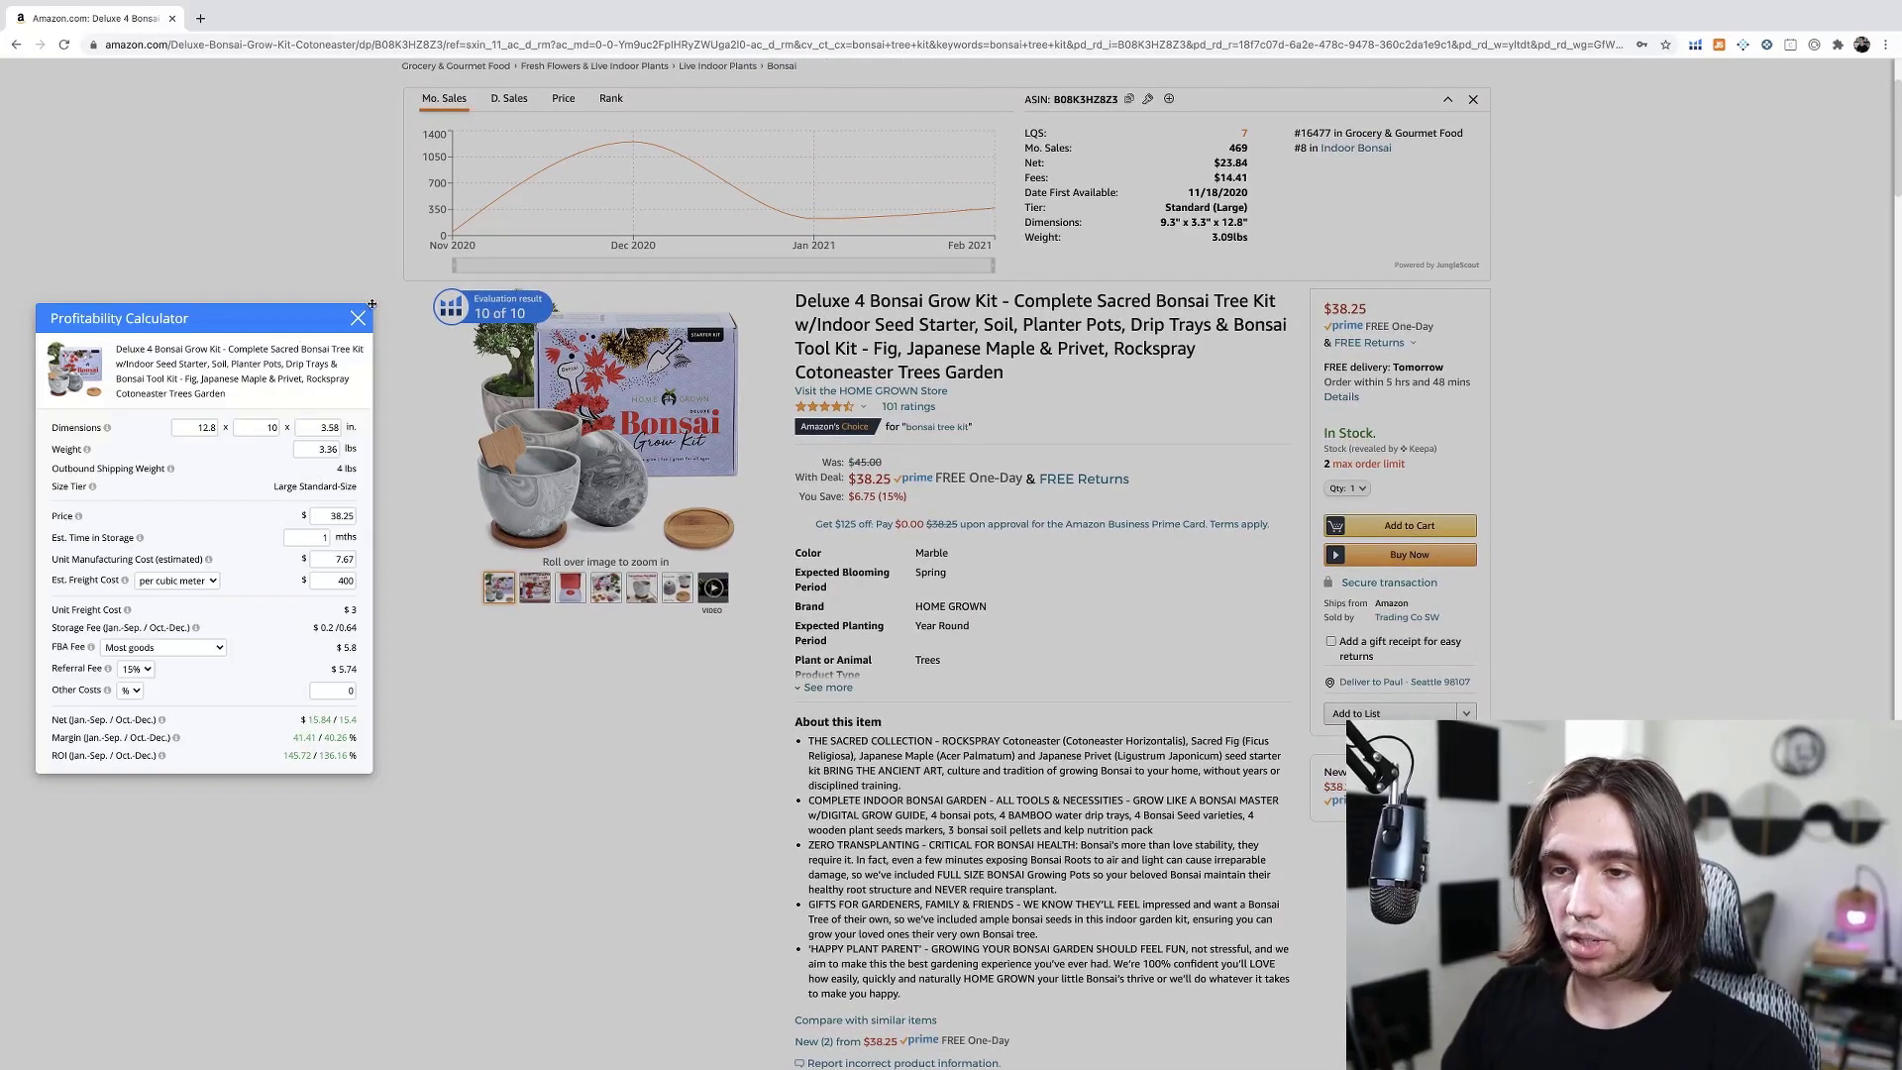
Move the Profitability Calculator higher on the page, clear of its original position
{"action": "left_click_drag", "start_coordinate": [318, 316], "coordinate": [318, 131]}
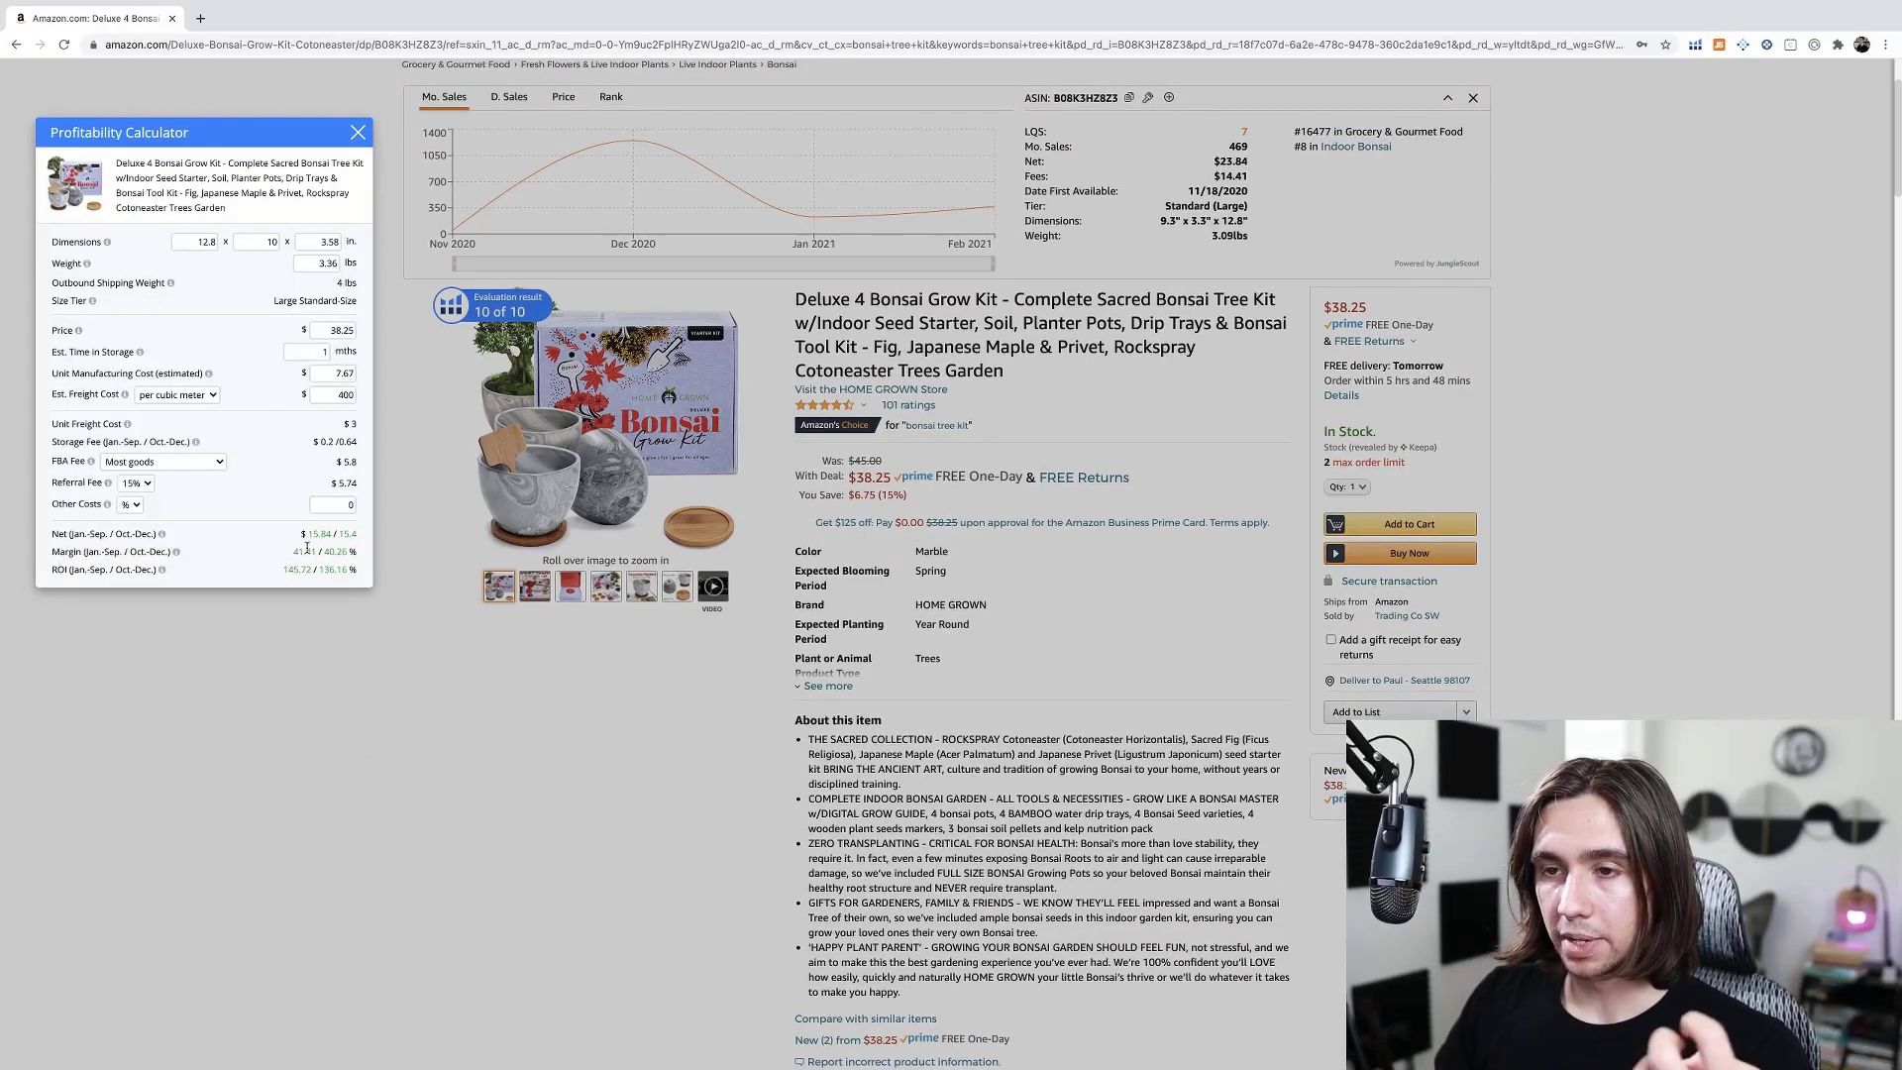
{"action": "double_click", "coordinate": [335, 330]}
{"action": "left_click", "coordinate": [388, 323]}
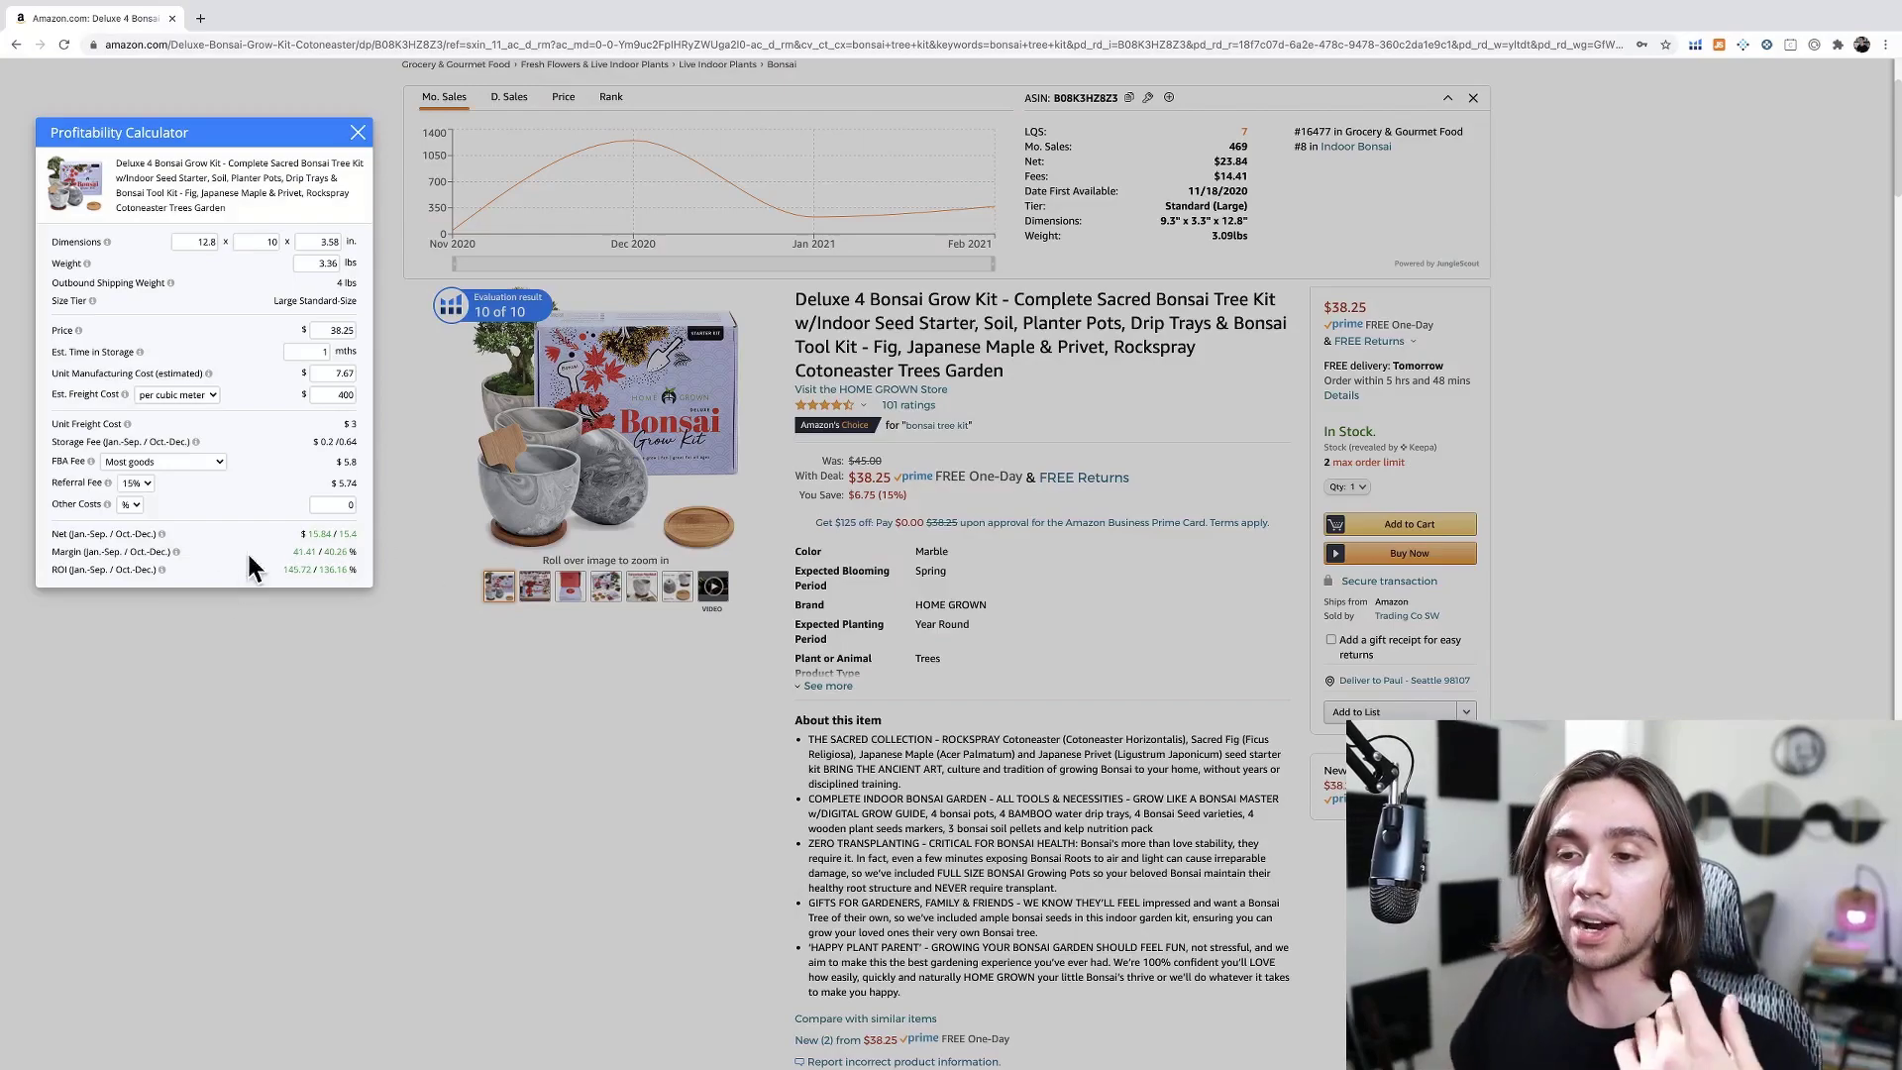
Examine the January–September profit margin in the calculator results by highlighting its figure
{"action": "left_click_drag", "start_coordinate": [295, 552], "coordinate": [316, 552]}
{"action": "left_click", "coordinate": [287, 557]}
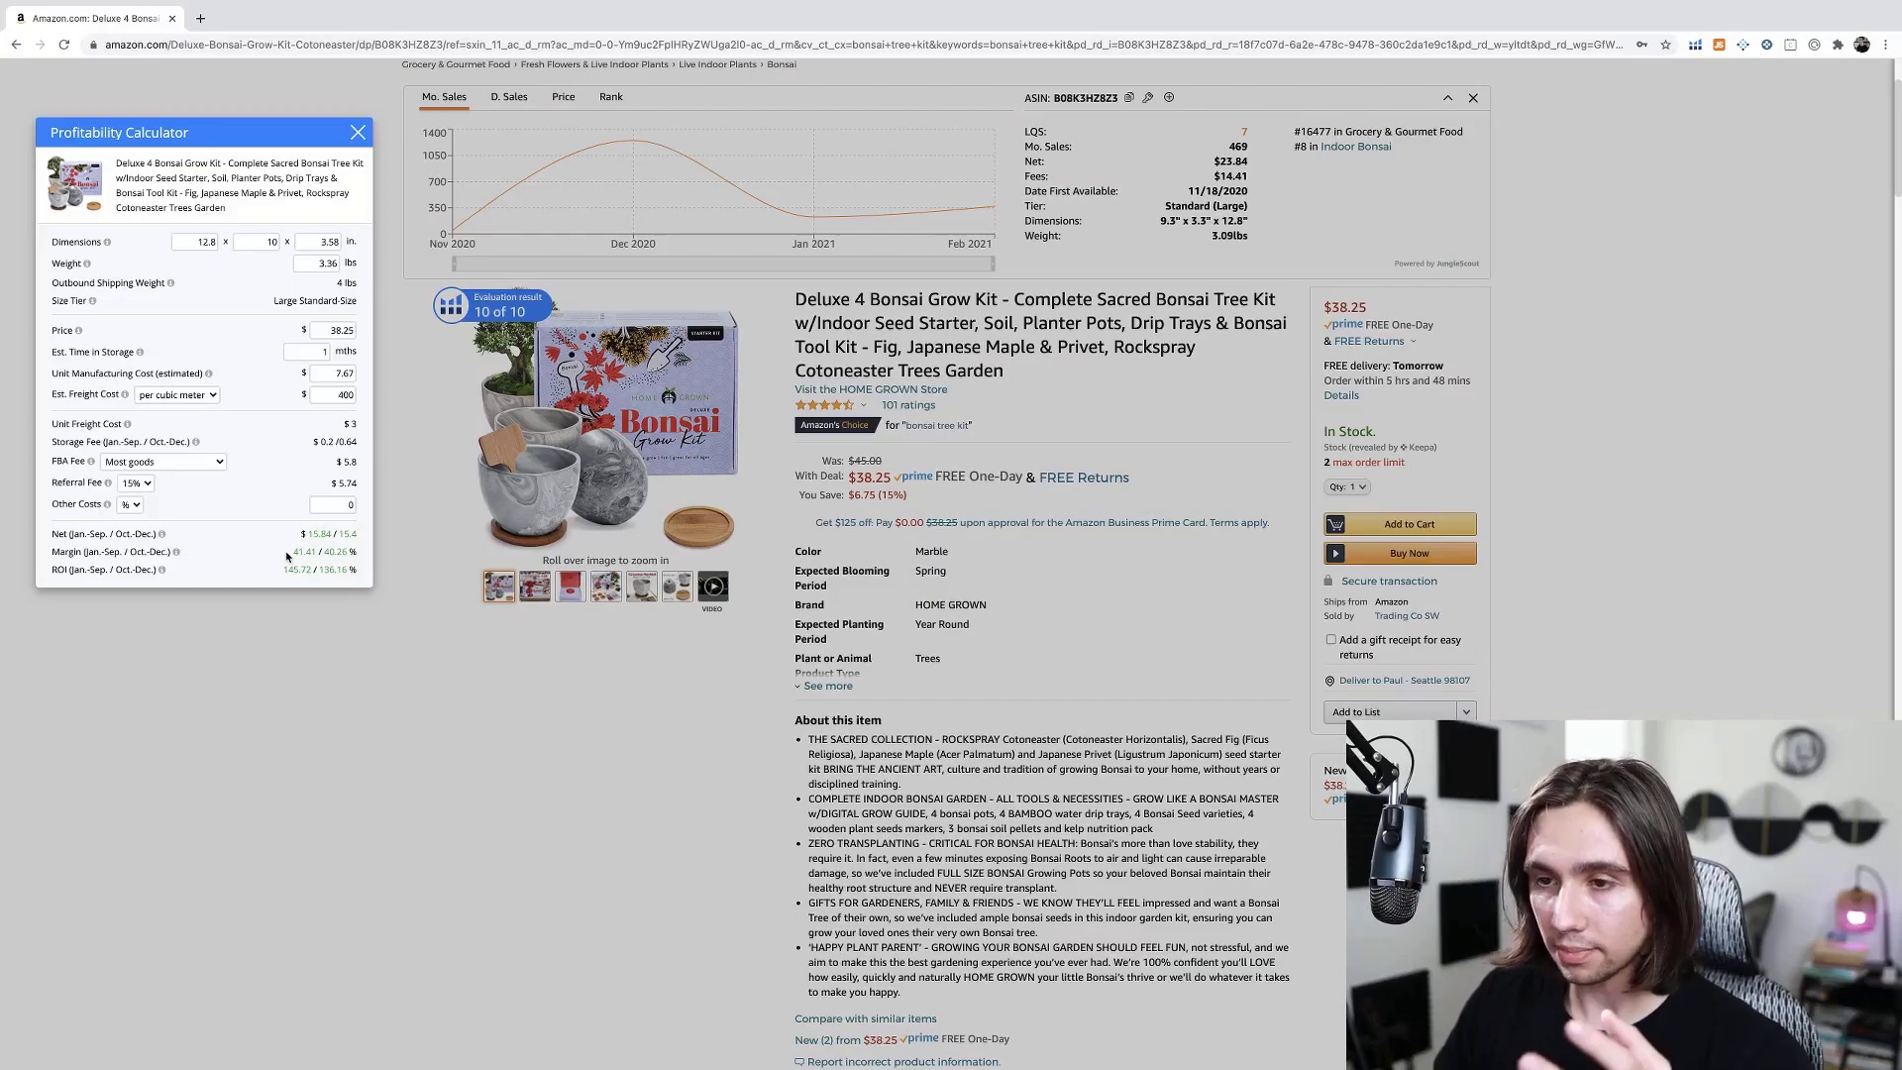
{"action": "left_click_drag", "start_coordinate": [293, 552], "coordinate": [314, 549]}
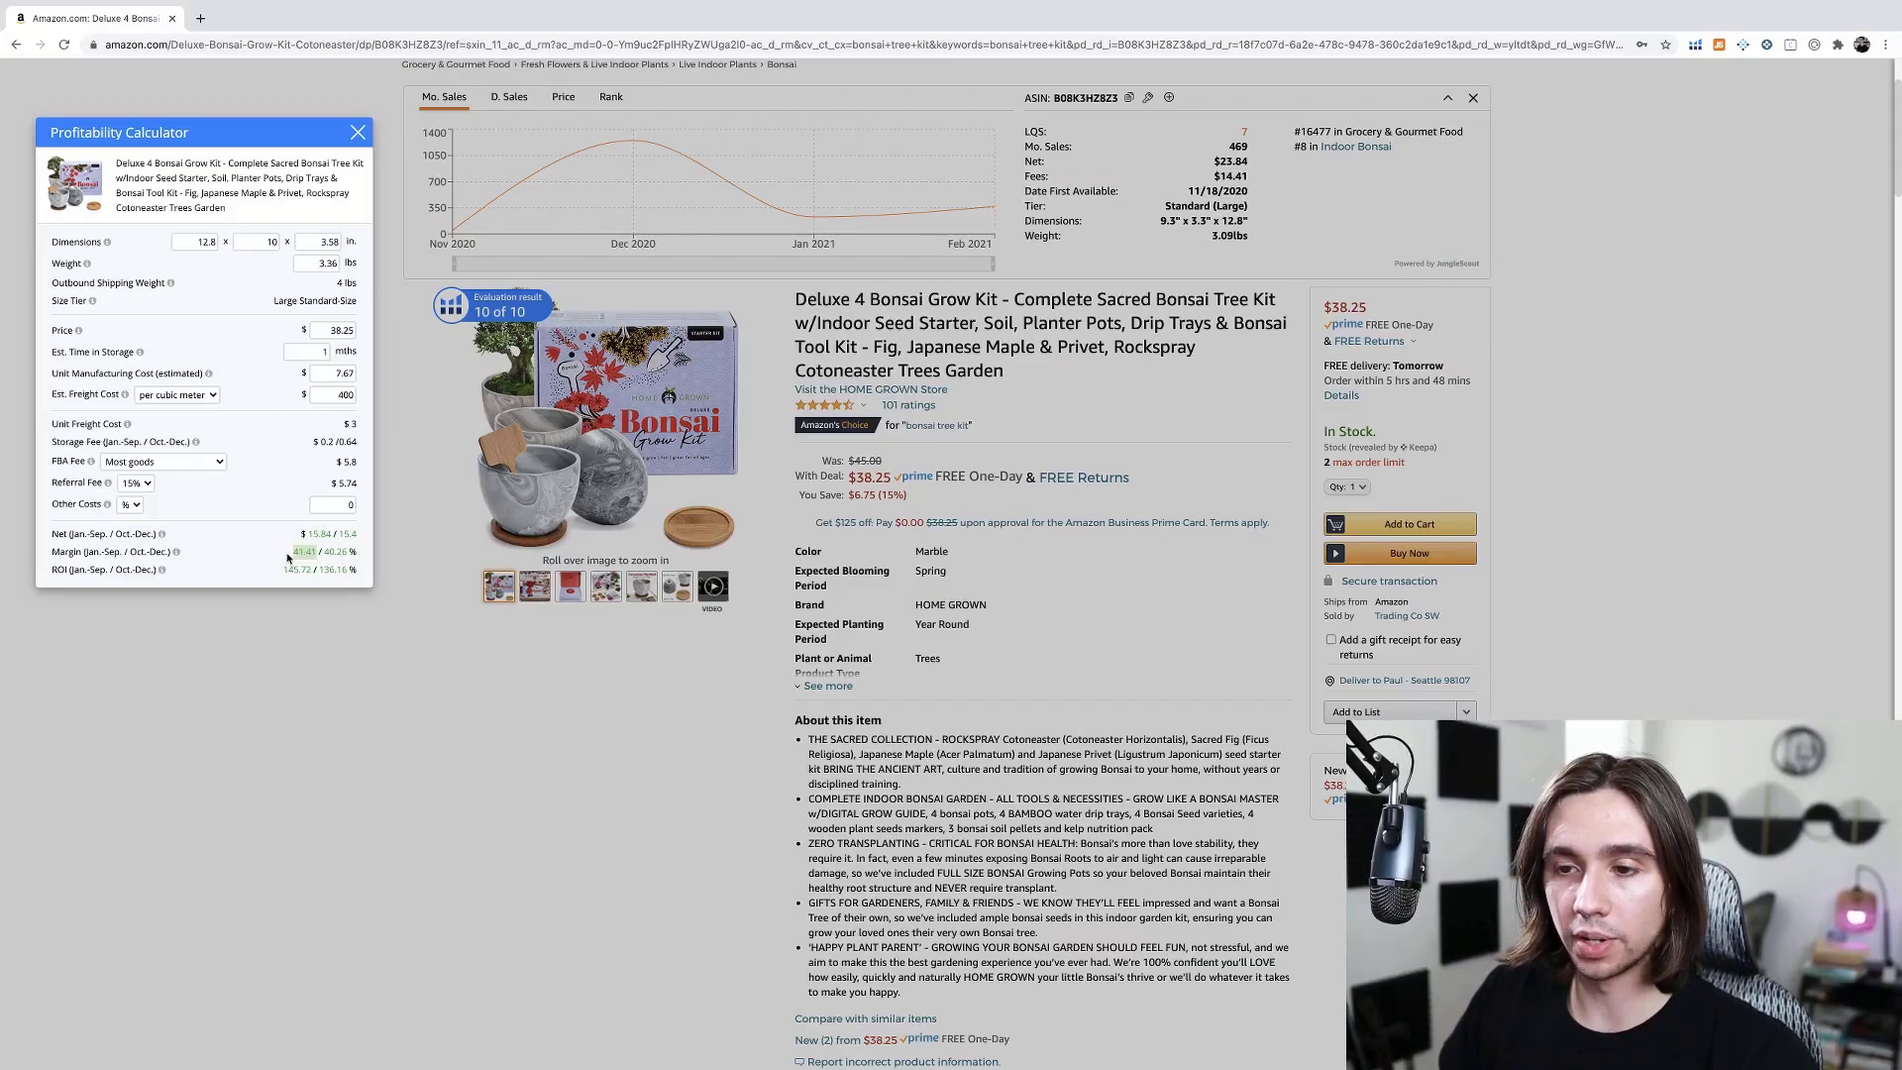
{"action": "left_click", "coordinate": [370, 588]}
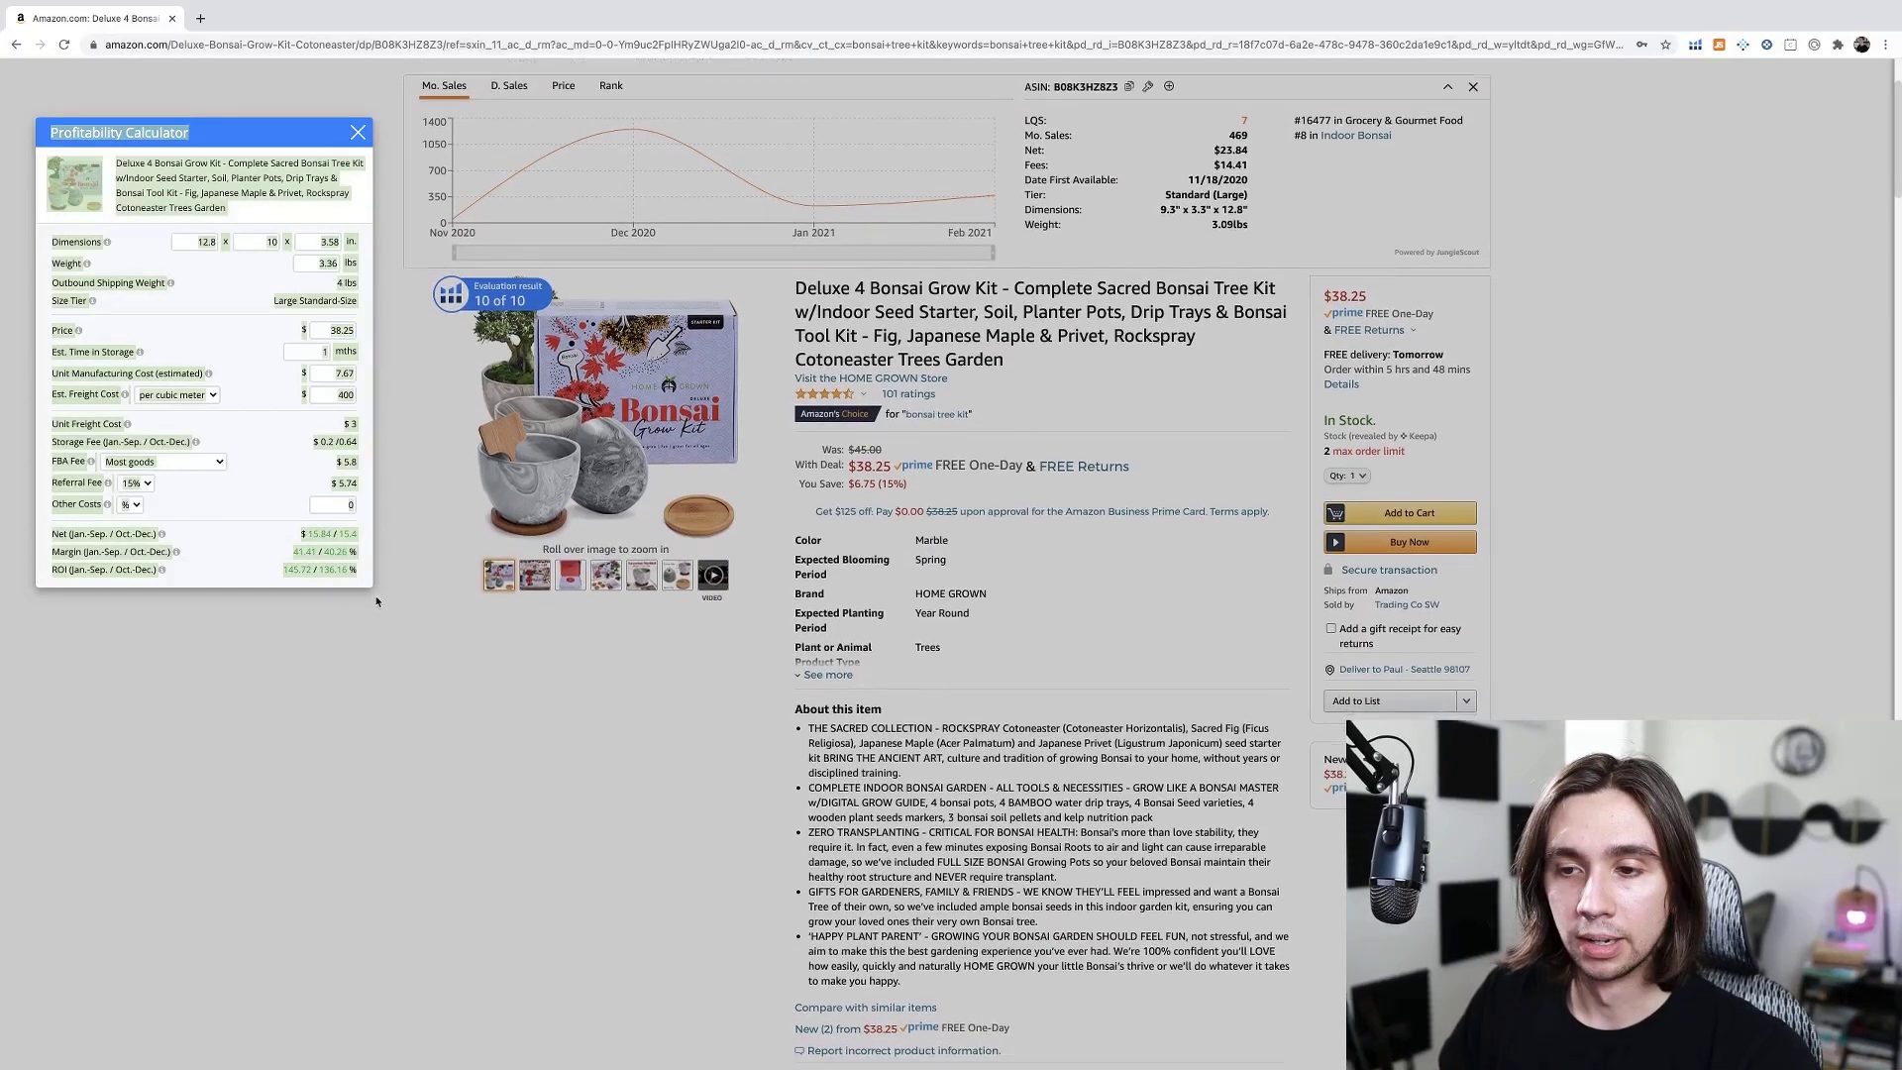
{"action": "scroll", "coordinate": [369, 588], "scroll_direction": "down", "scroll_amount": 1}
{"action": "left_click_drag", "start_coordinate": [293, 552], "coordinate": [312, 554]}
{"action": "left_click", "coordinate": [282, 557]}
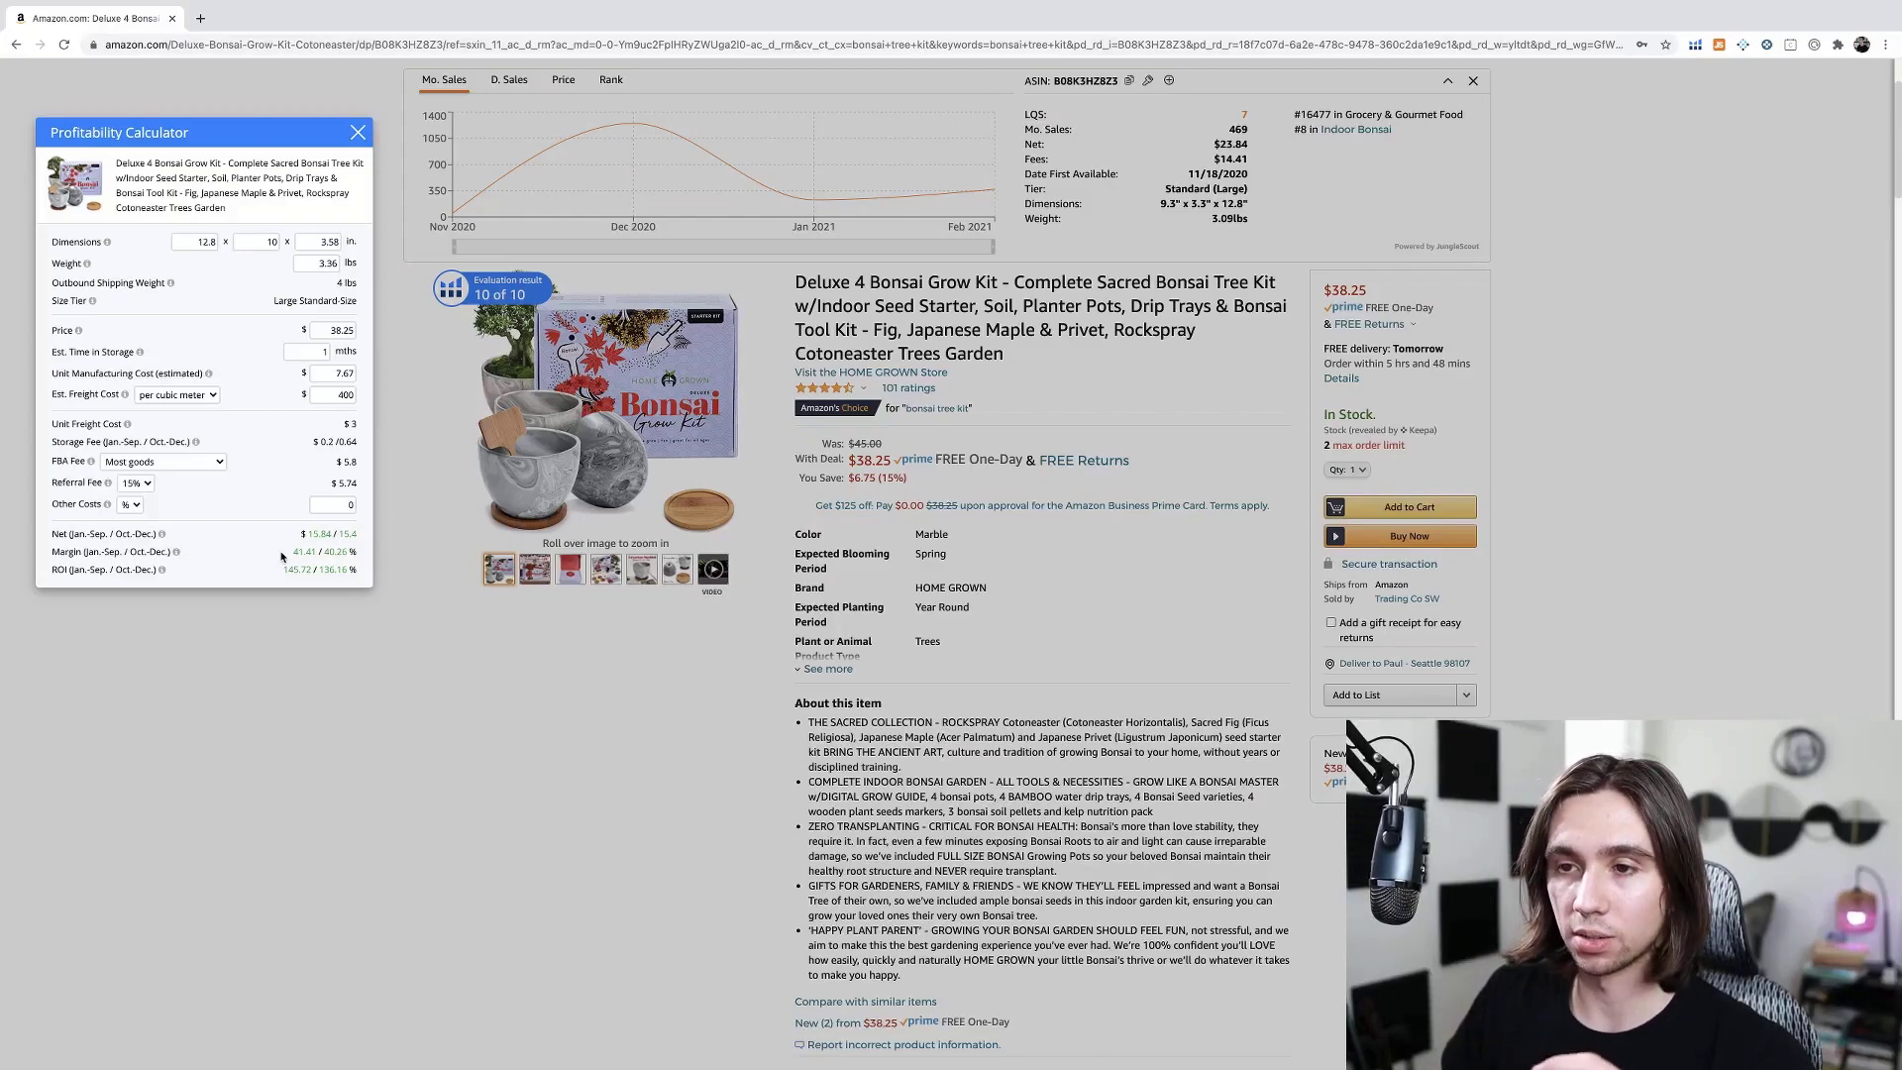
Test the profitability at lower selling prices of $34.99 and $29.99
{"action": "double_click", "coordinate": [337, 331]}
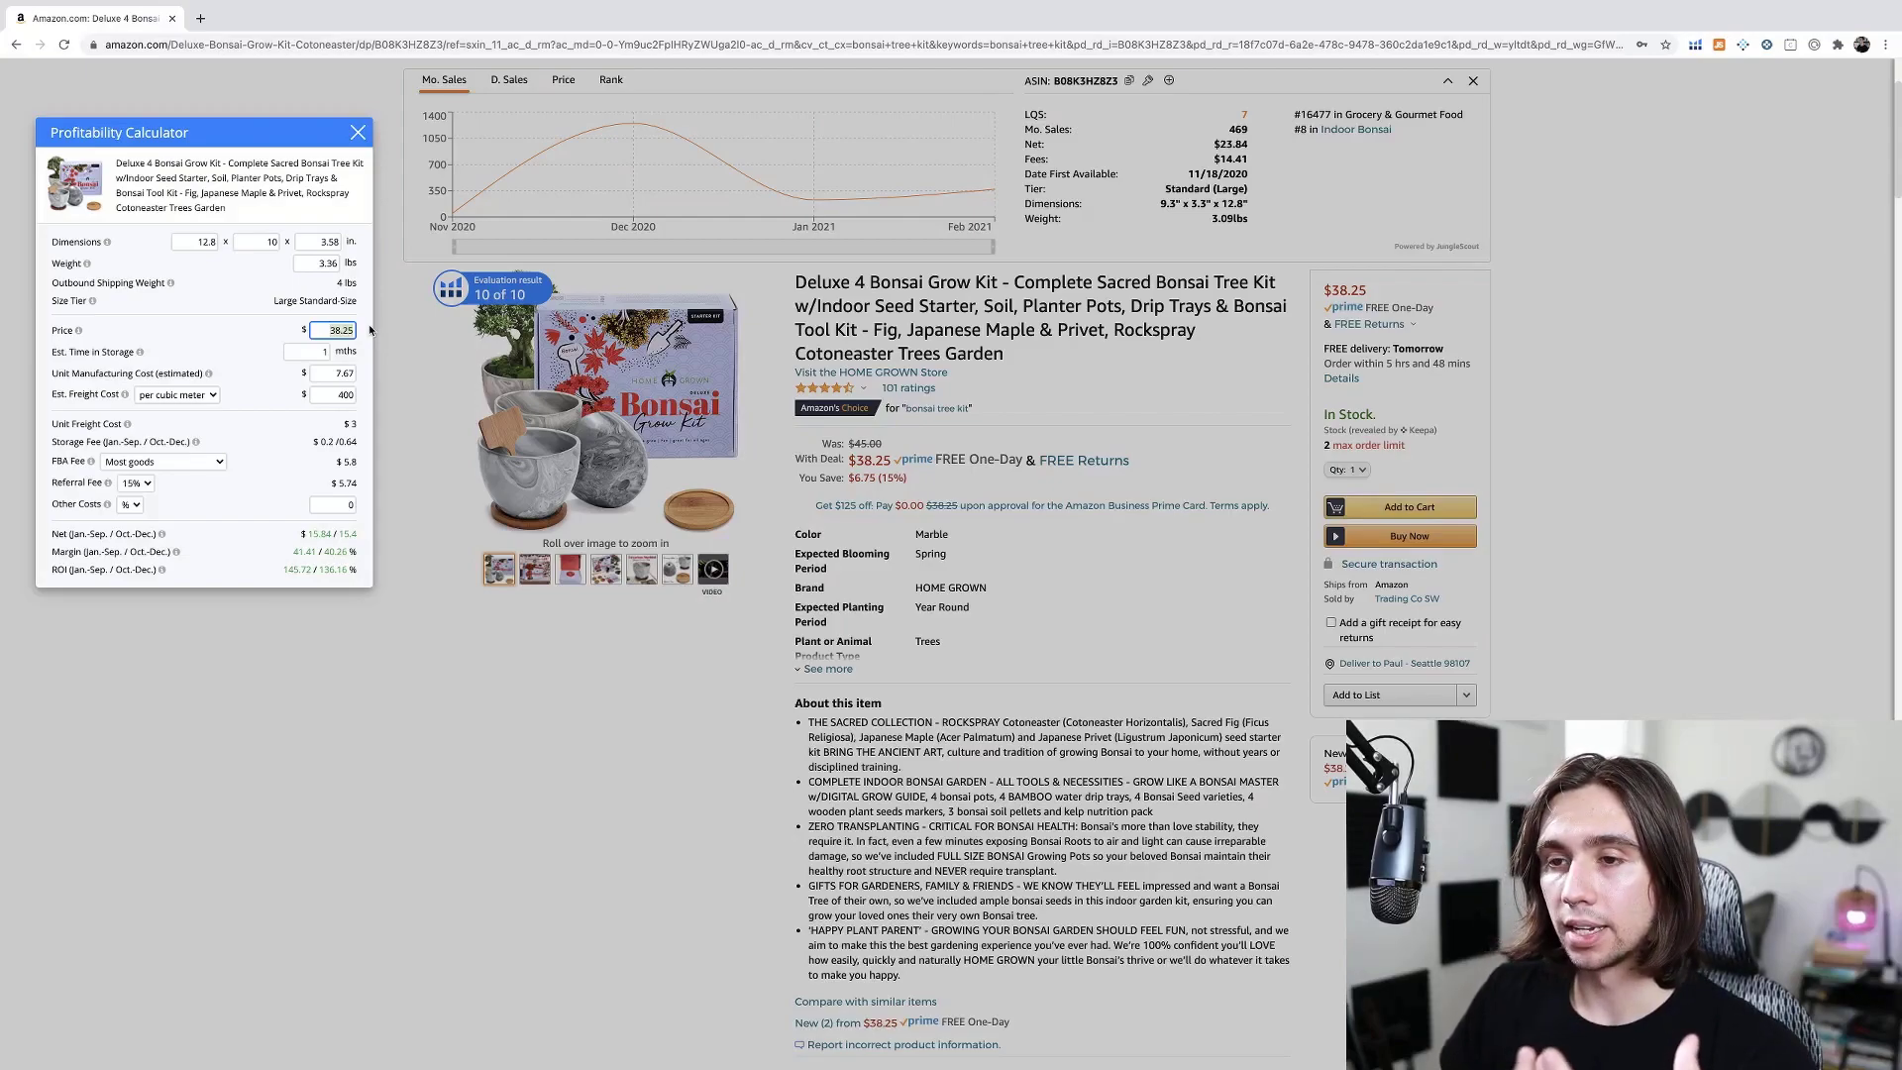
{"action": "type", "text": "34.99"}
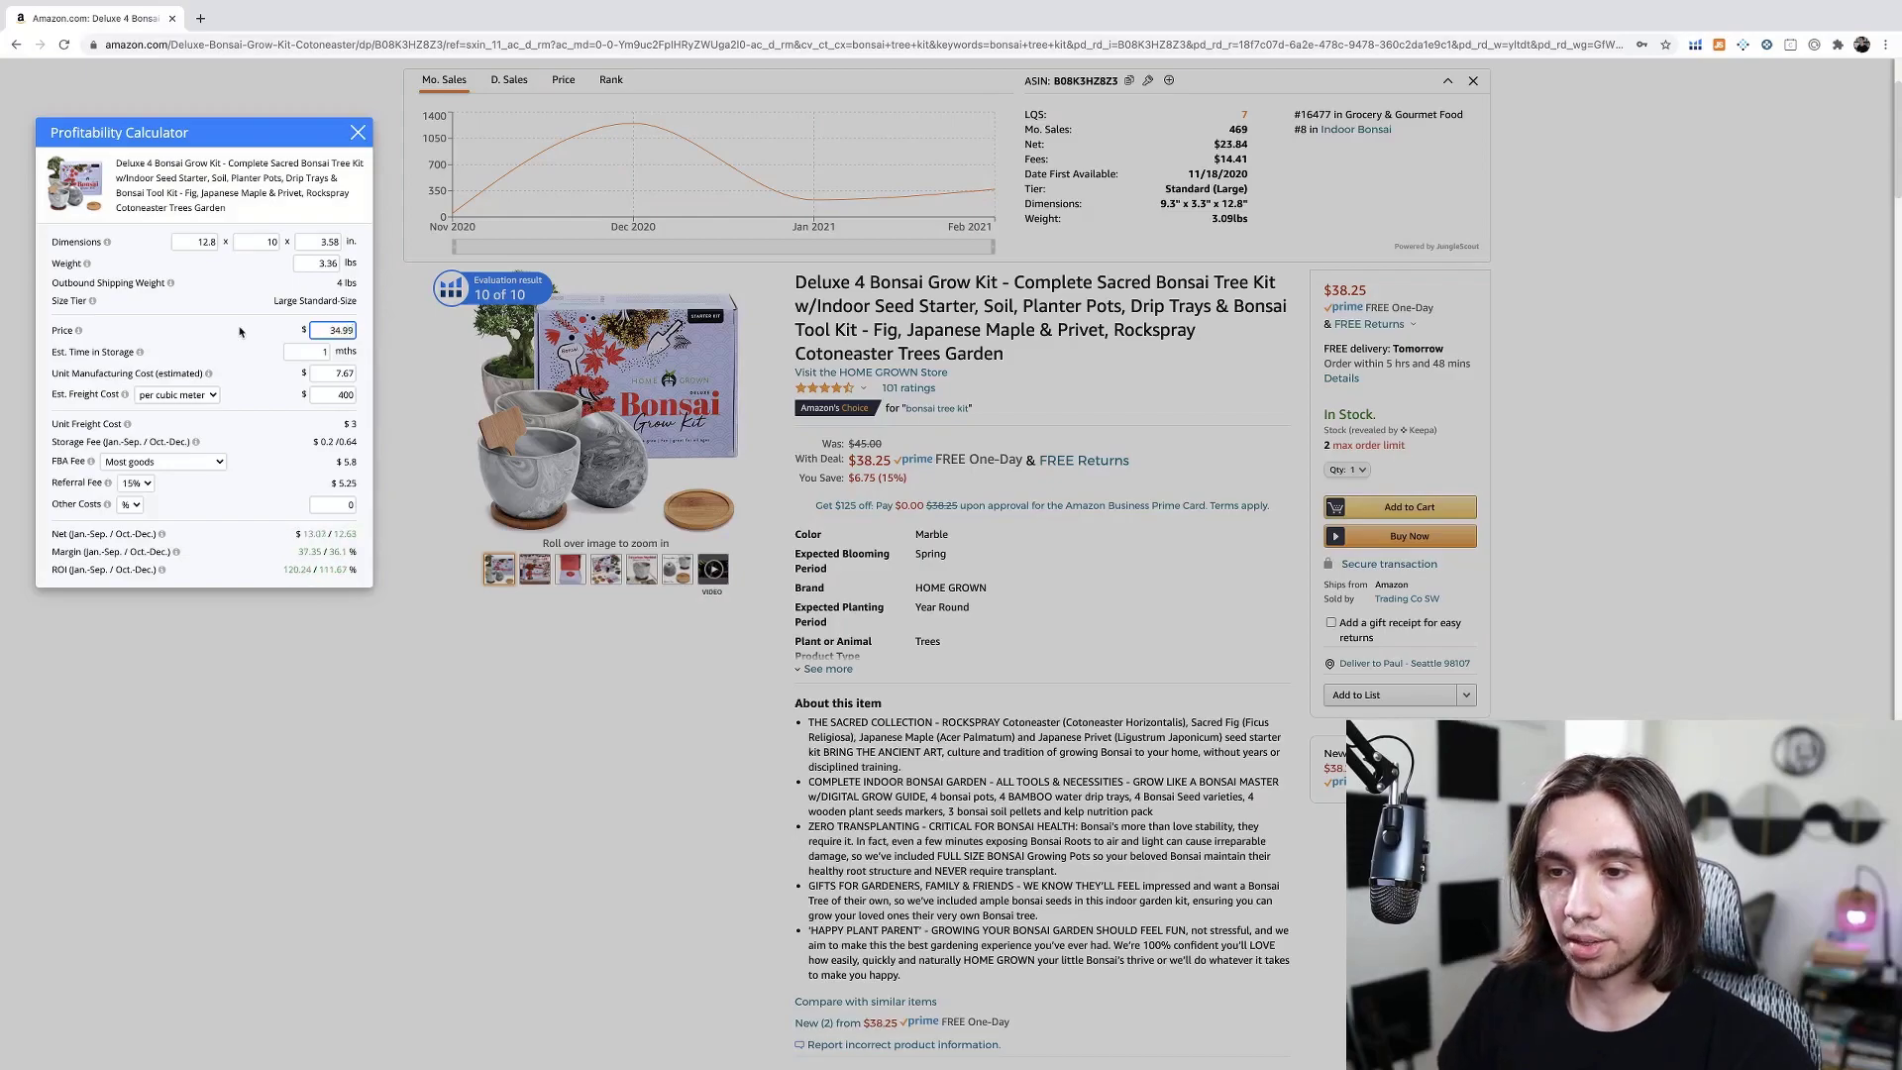
{"action": "double_click", "coordinate": [349, 331]}
{"action": "type", "text": "29.99"}
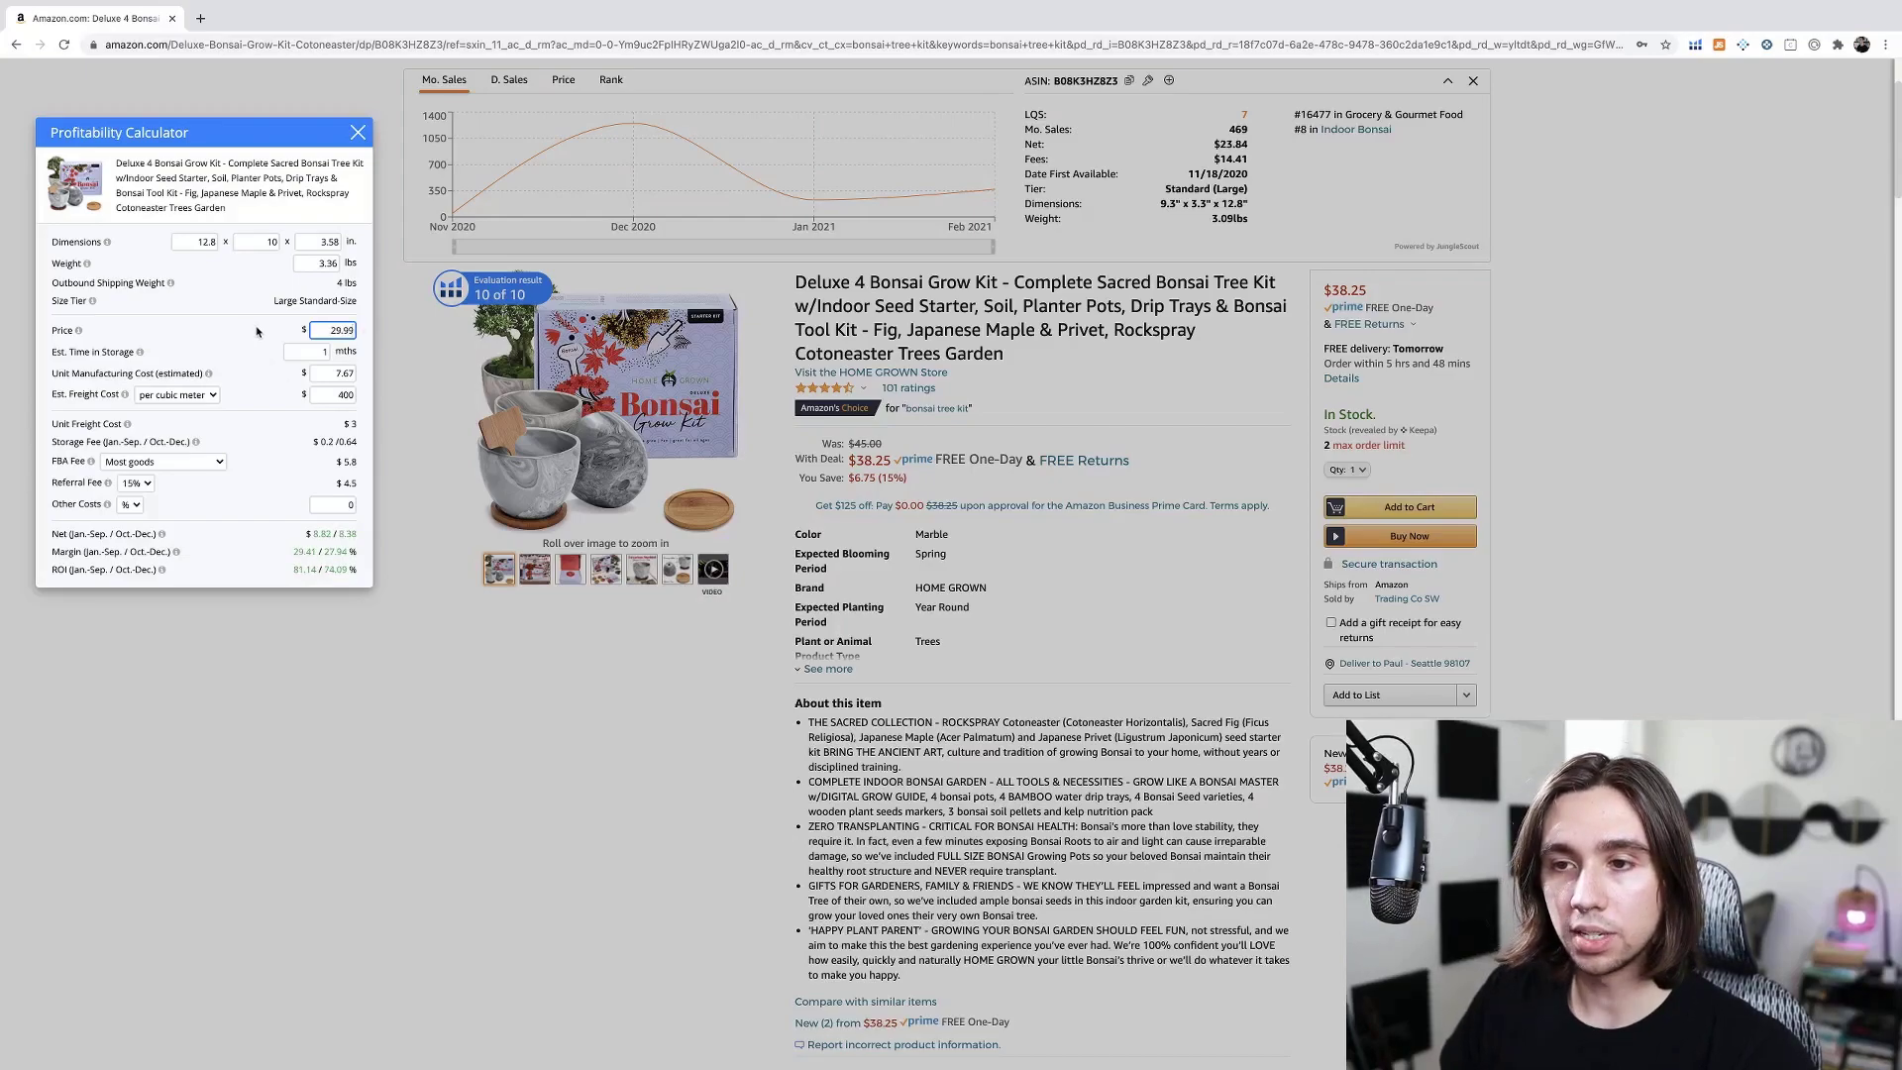
{"action": "left_click", "coordinate": [306, 456]}
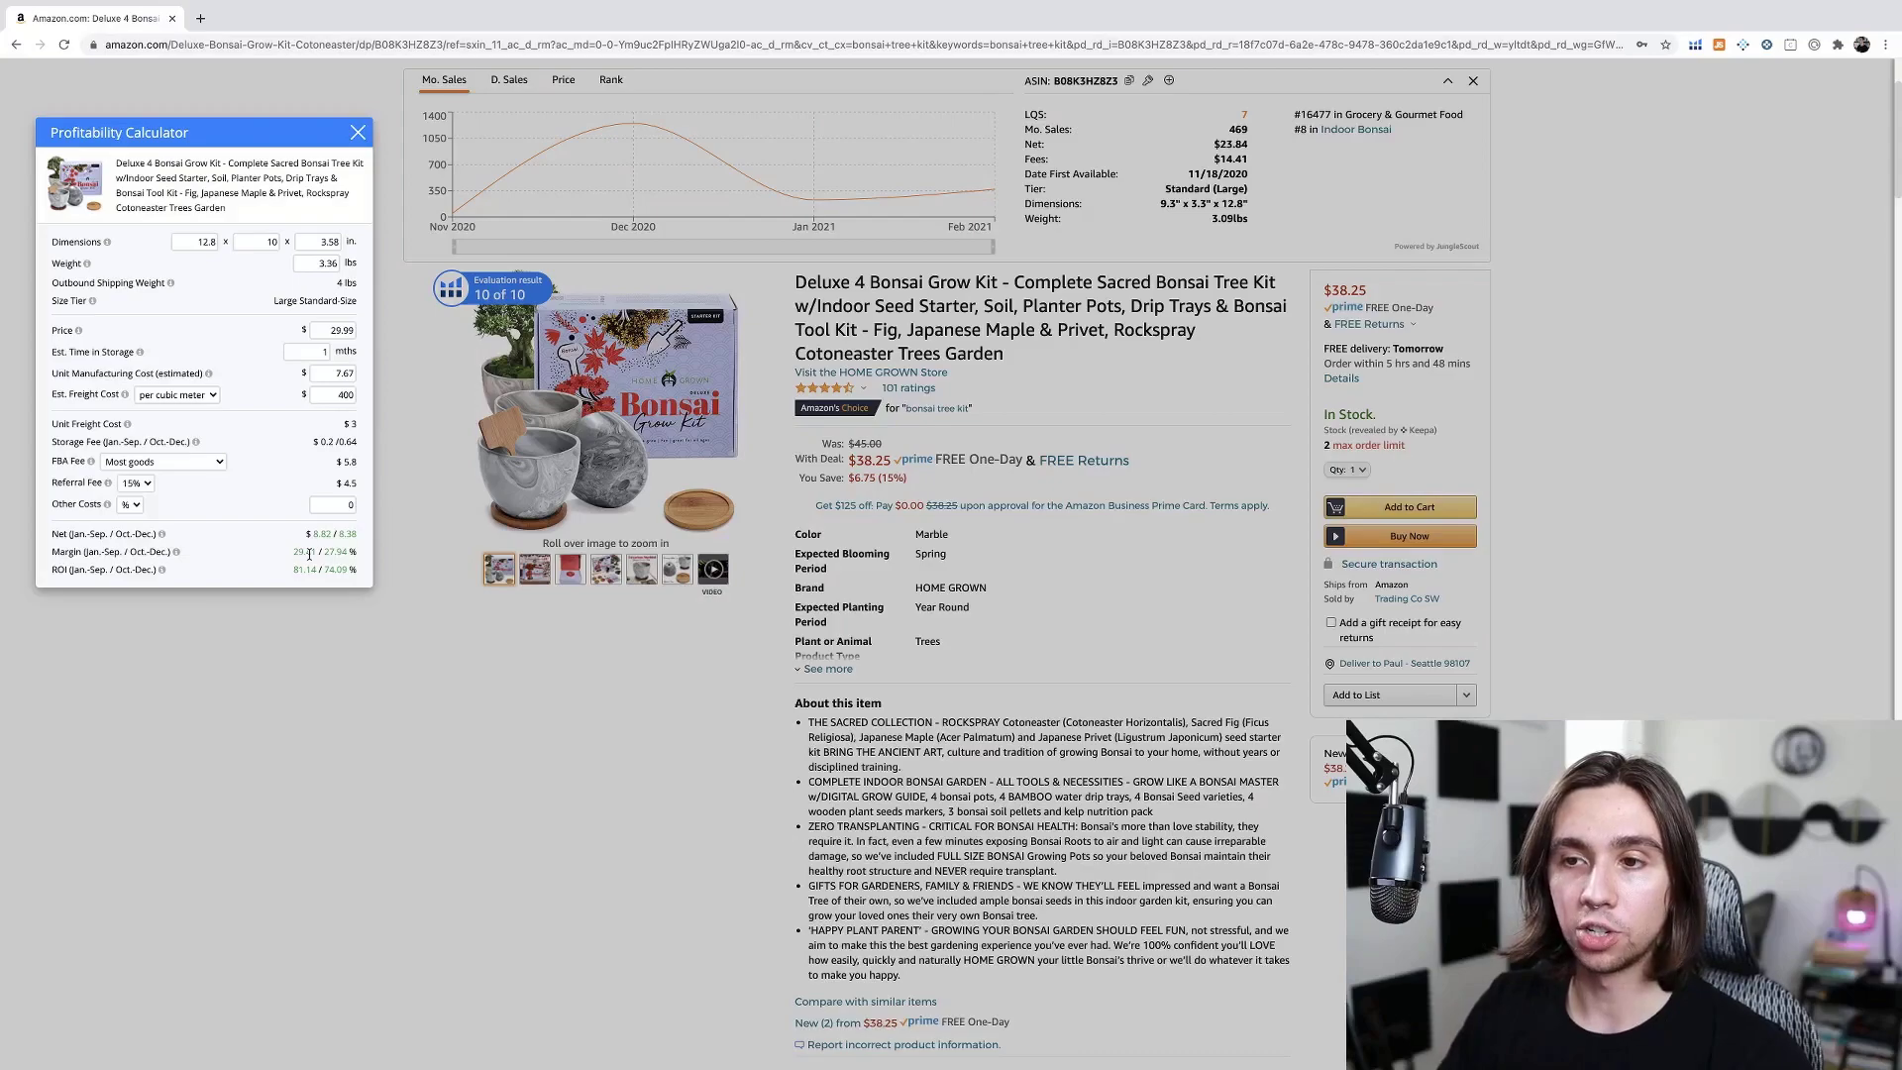
Set the first package dimension to 12.81 in and the selling price to $38
{"action": "type", "text": "1"}
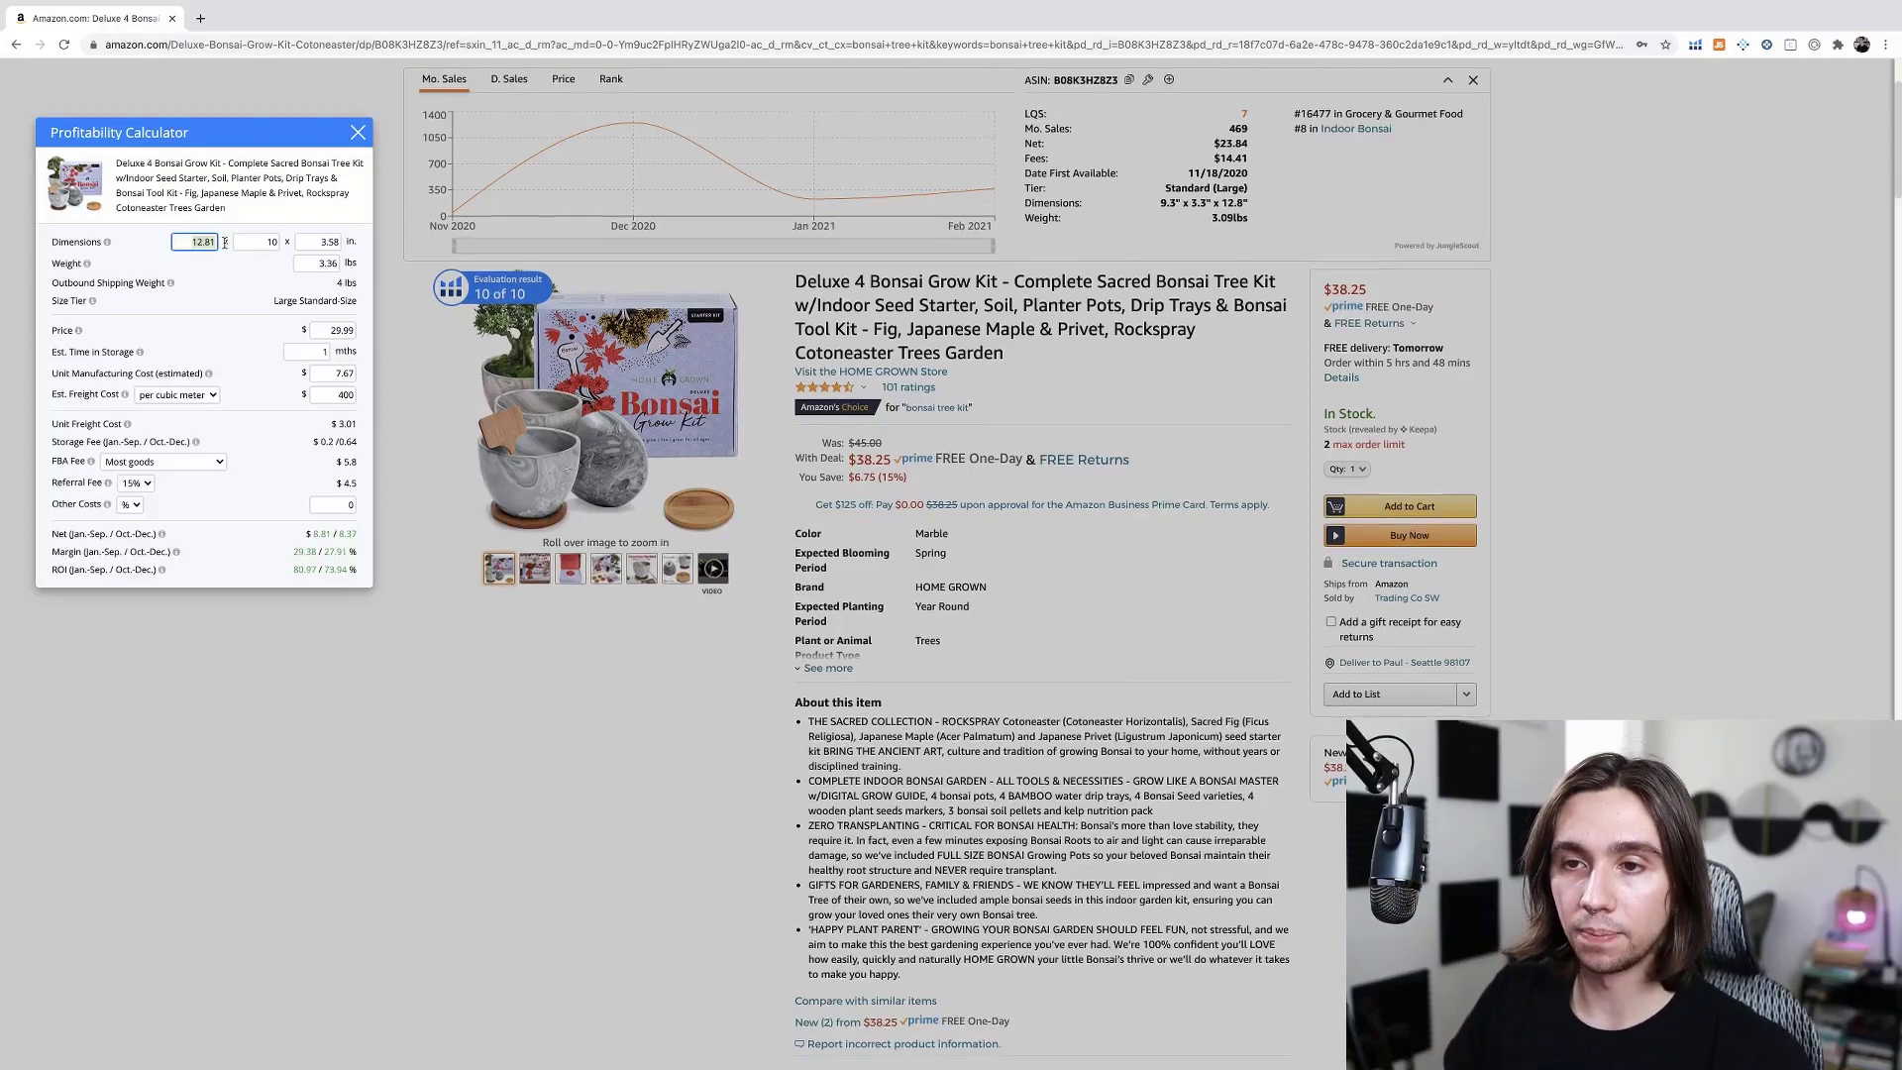
{"action": "scroll", "coordinate": [368, 490], "scroll_direction": "down", "scroll_amount": 1}
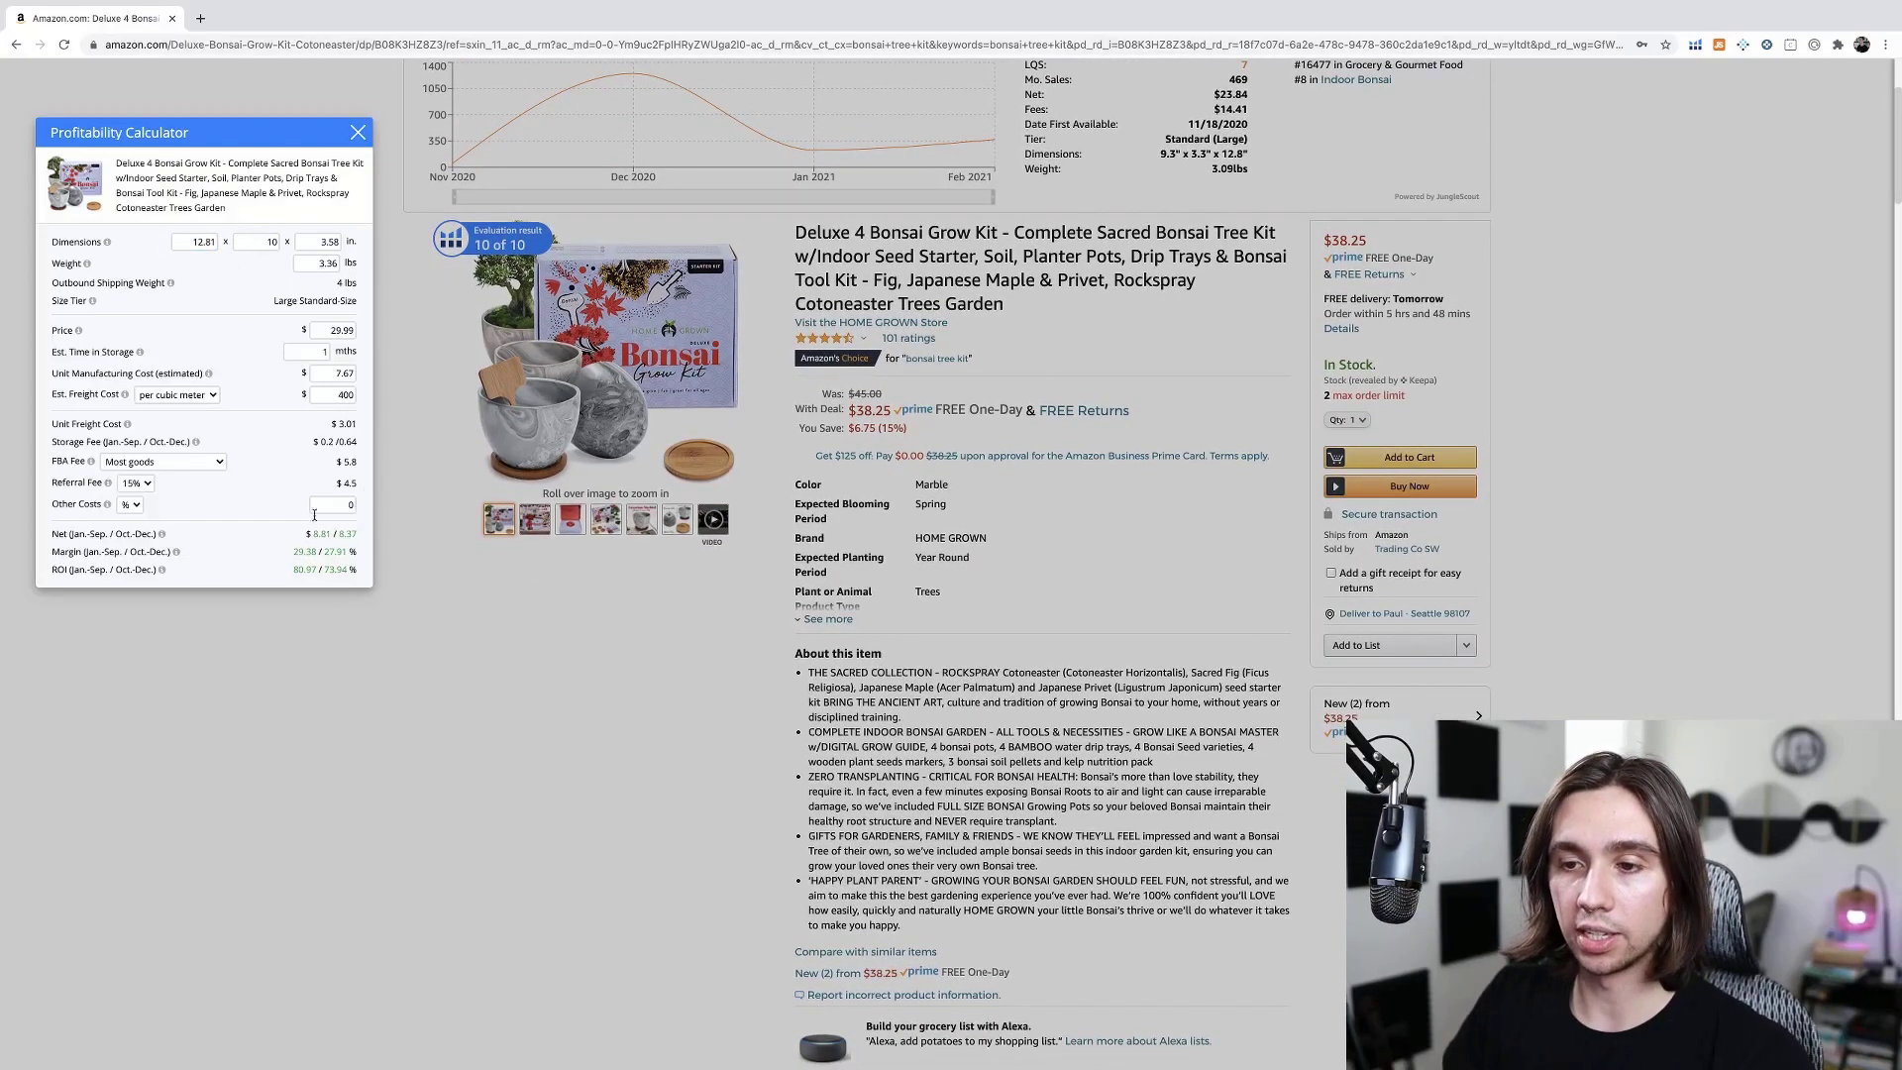
{"action": "left_click", "coordinate": [334, 330]}
{"action": "type", "text": "38"}
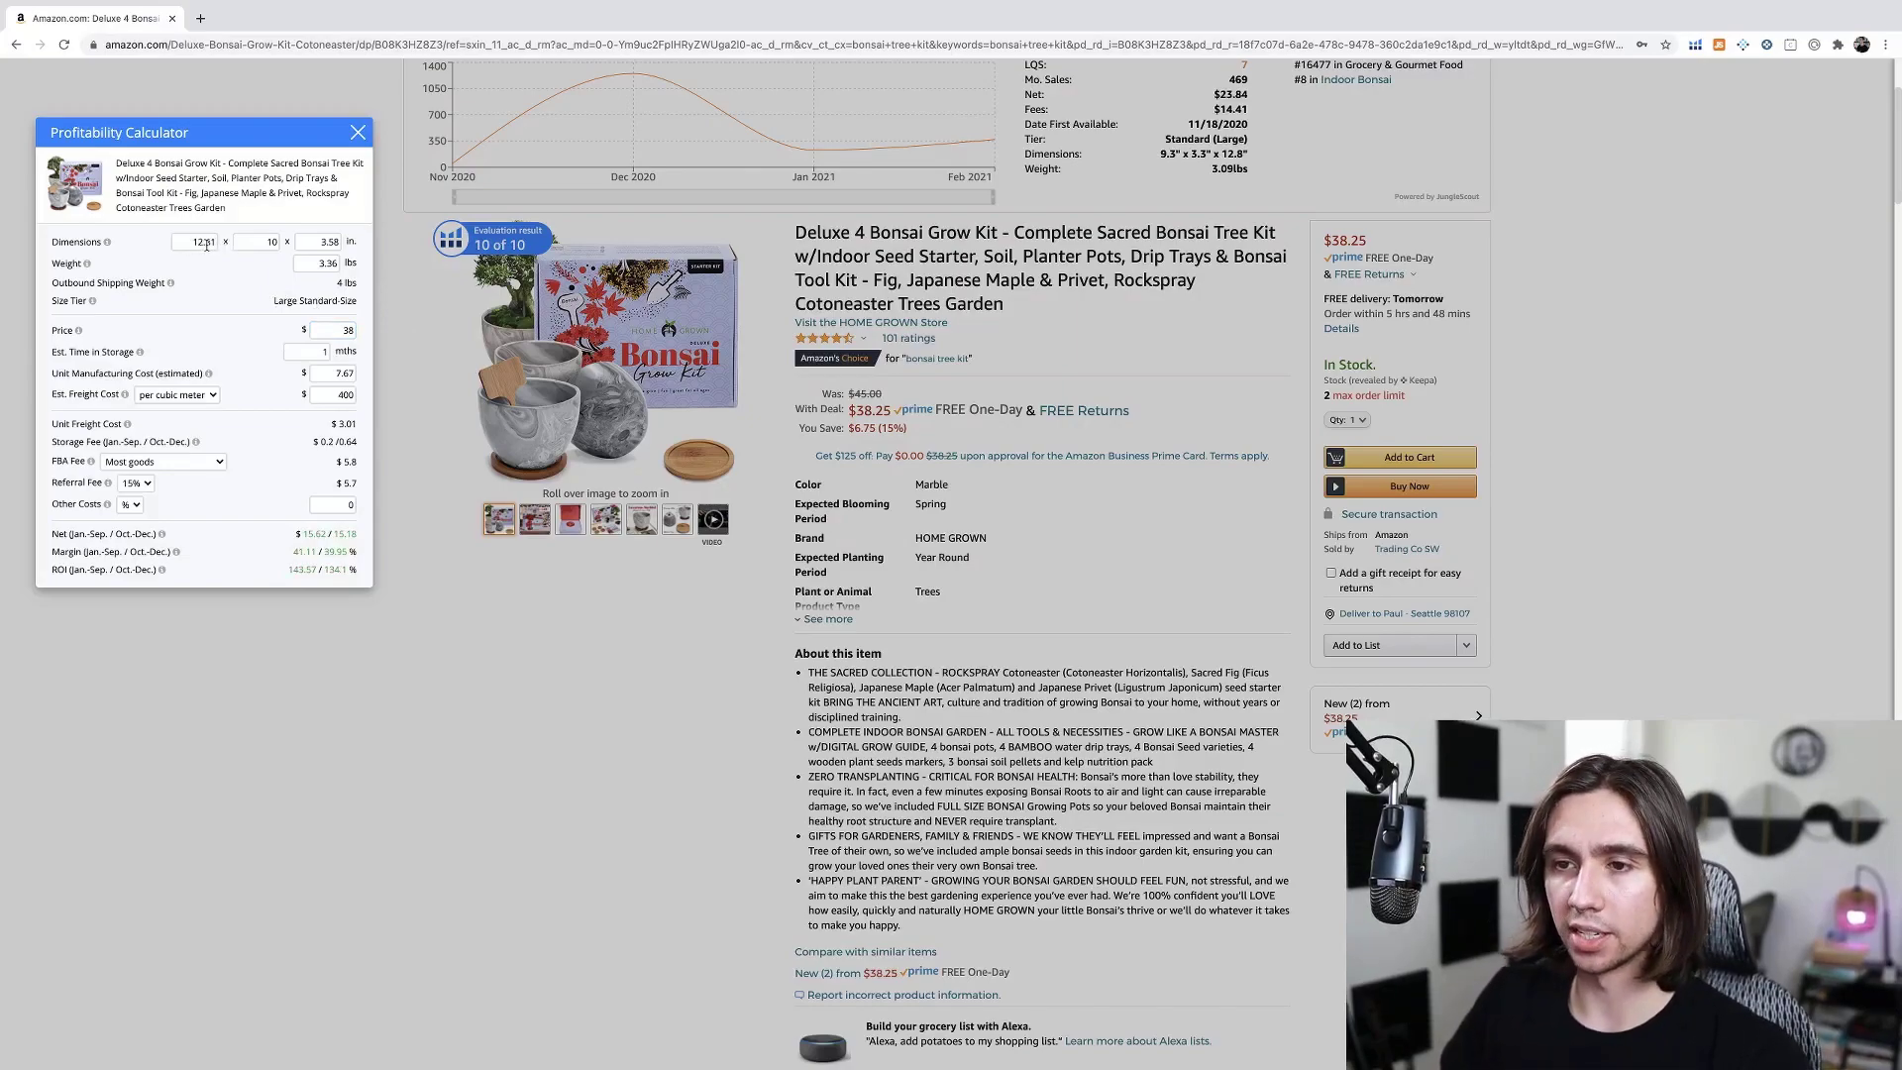
Set the second package dimension to 15 in to test a larger package
{"action": "left_click", "coordinate": [202, 244]}
{"action": "left_click", "coordinate": [236, 275]}
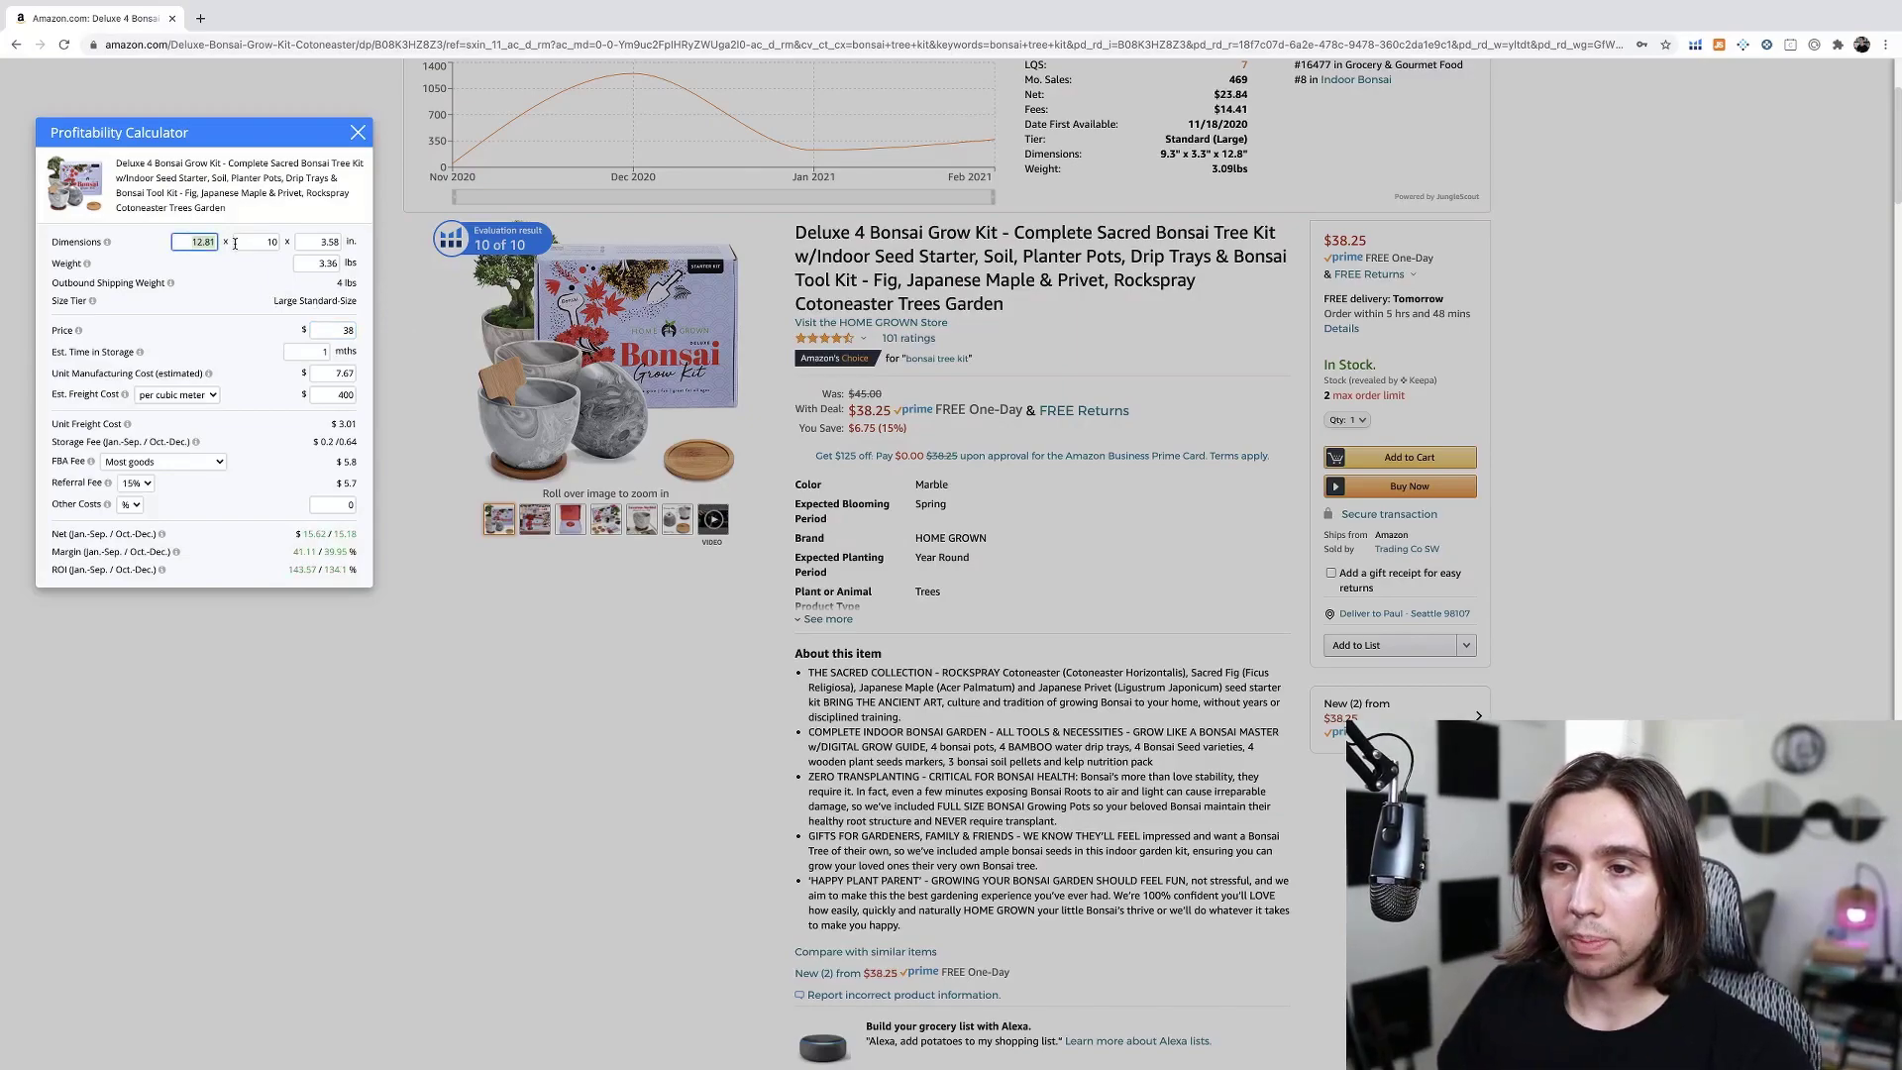
{"action": "scroll", "coordinate": [236, 274], "scroll_direction": "down", "scroll_amount": 1}
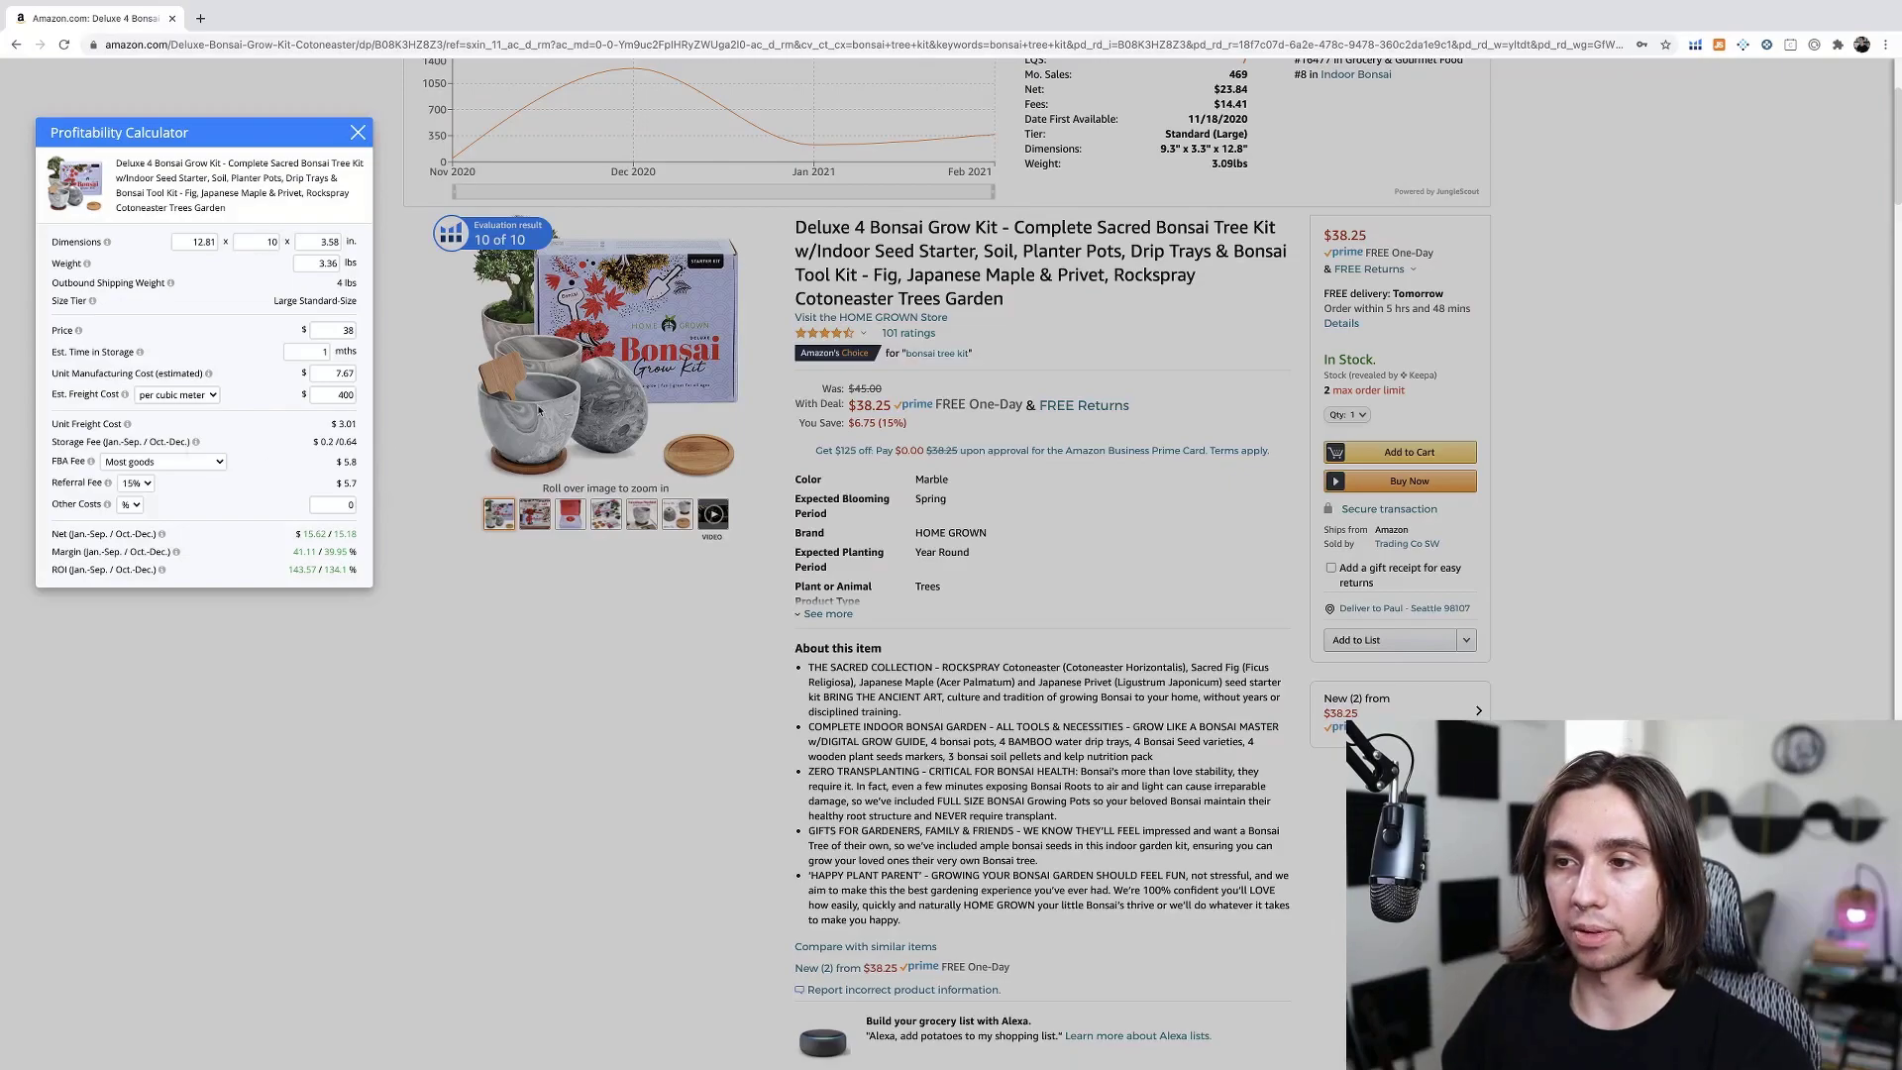
{"action": "left_click", "coordinate": [197, 247]}
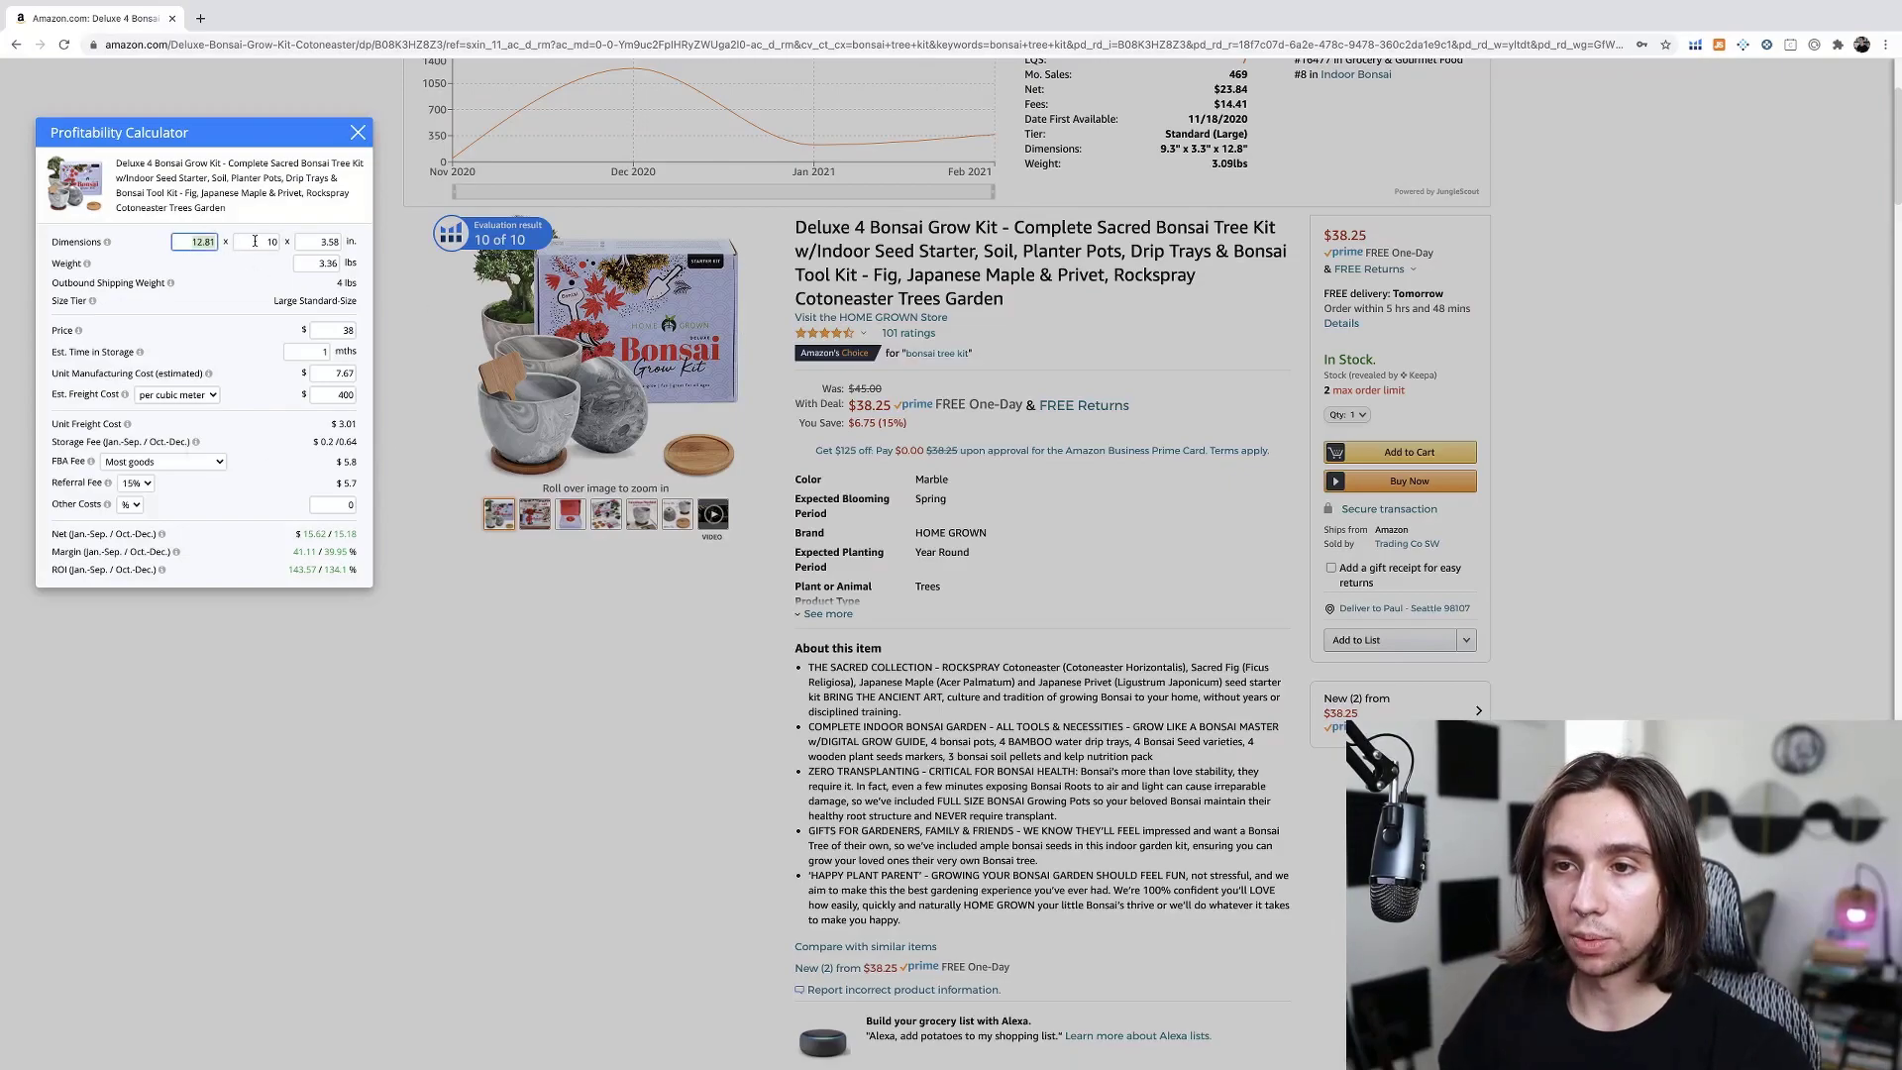
{"action": "left_click", "coordinate": [259, 241]}
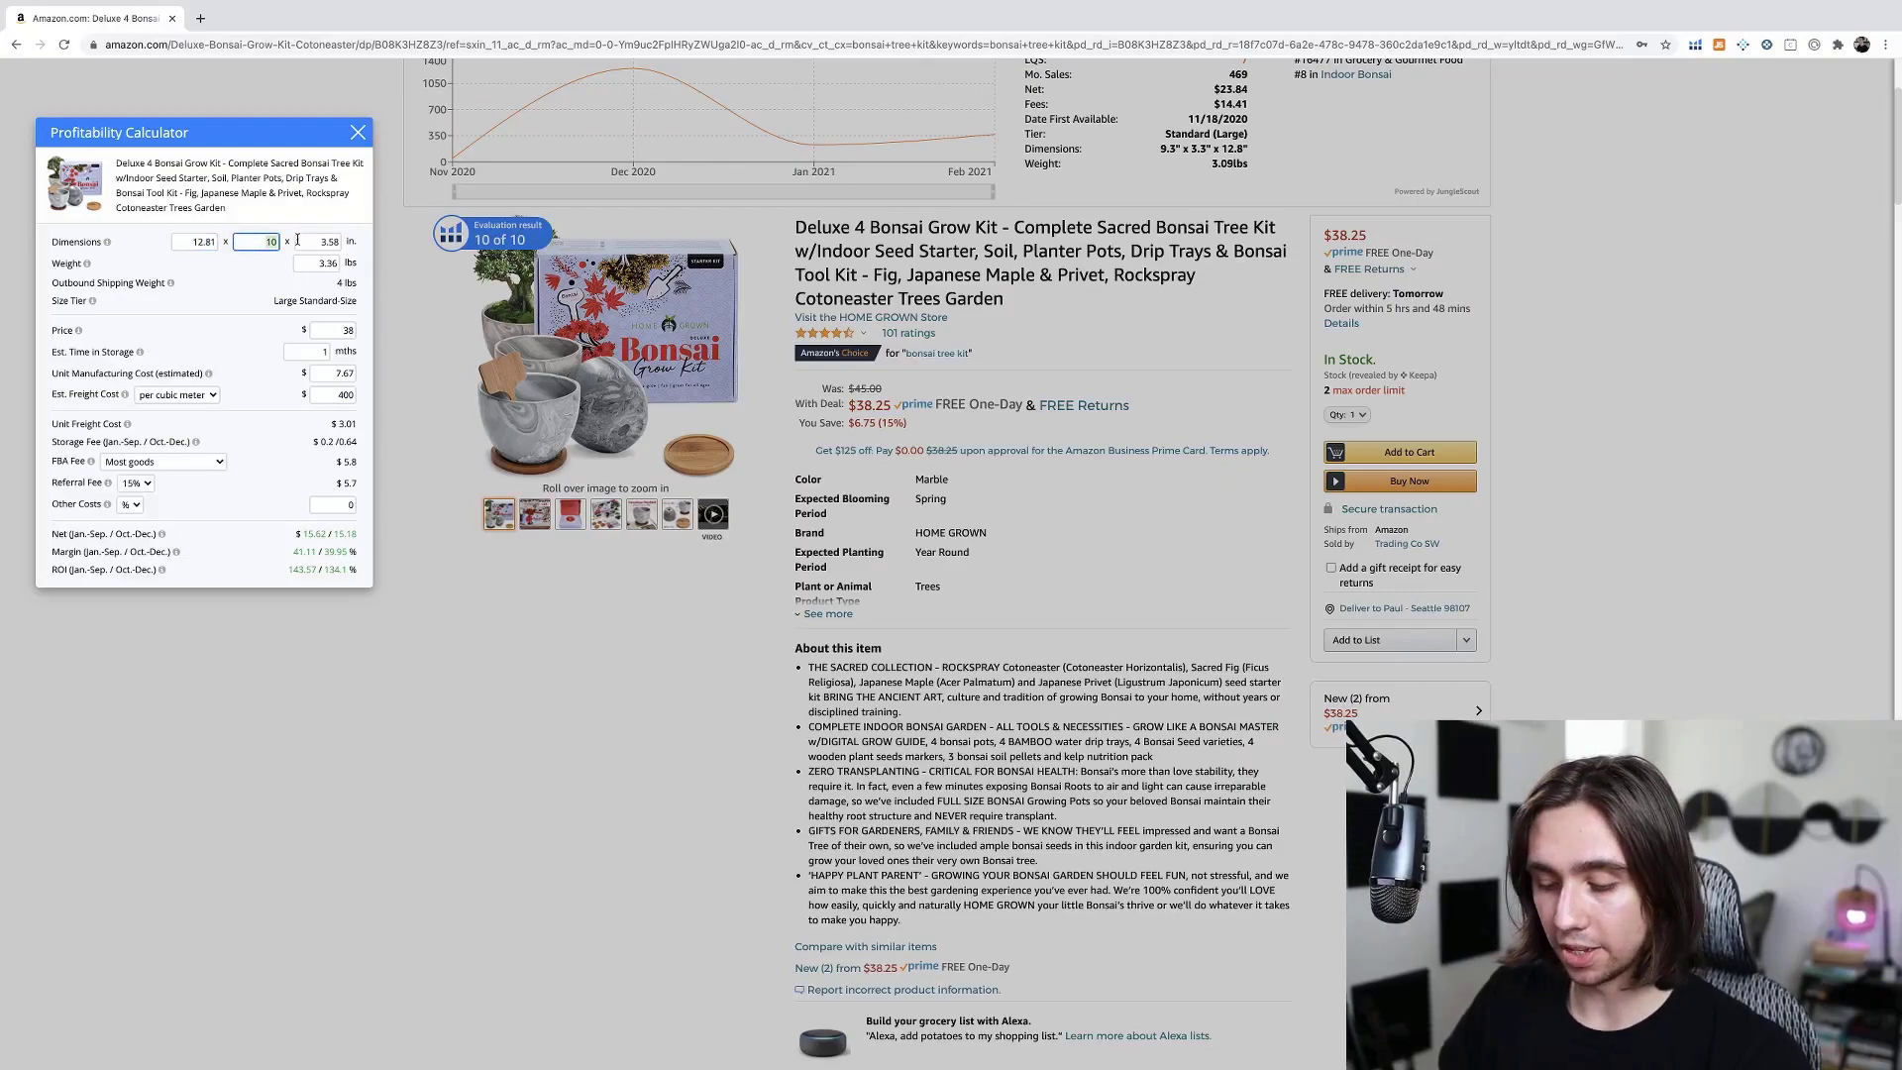
{"action": "type", "text": "15"}
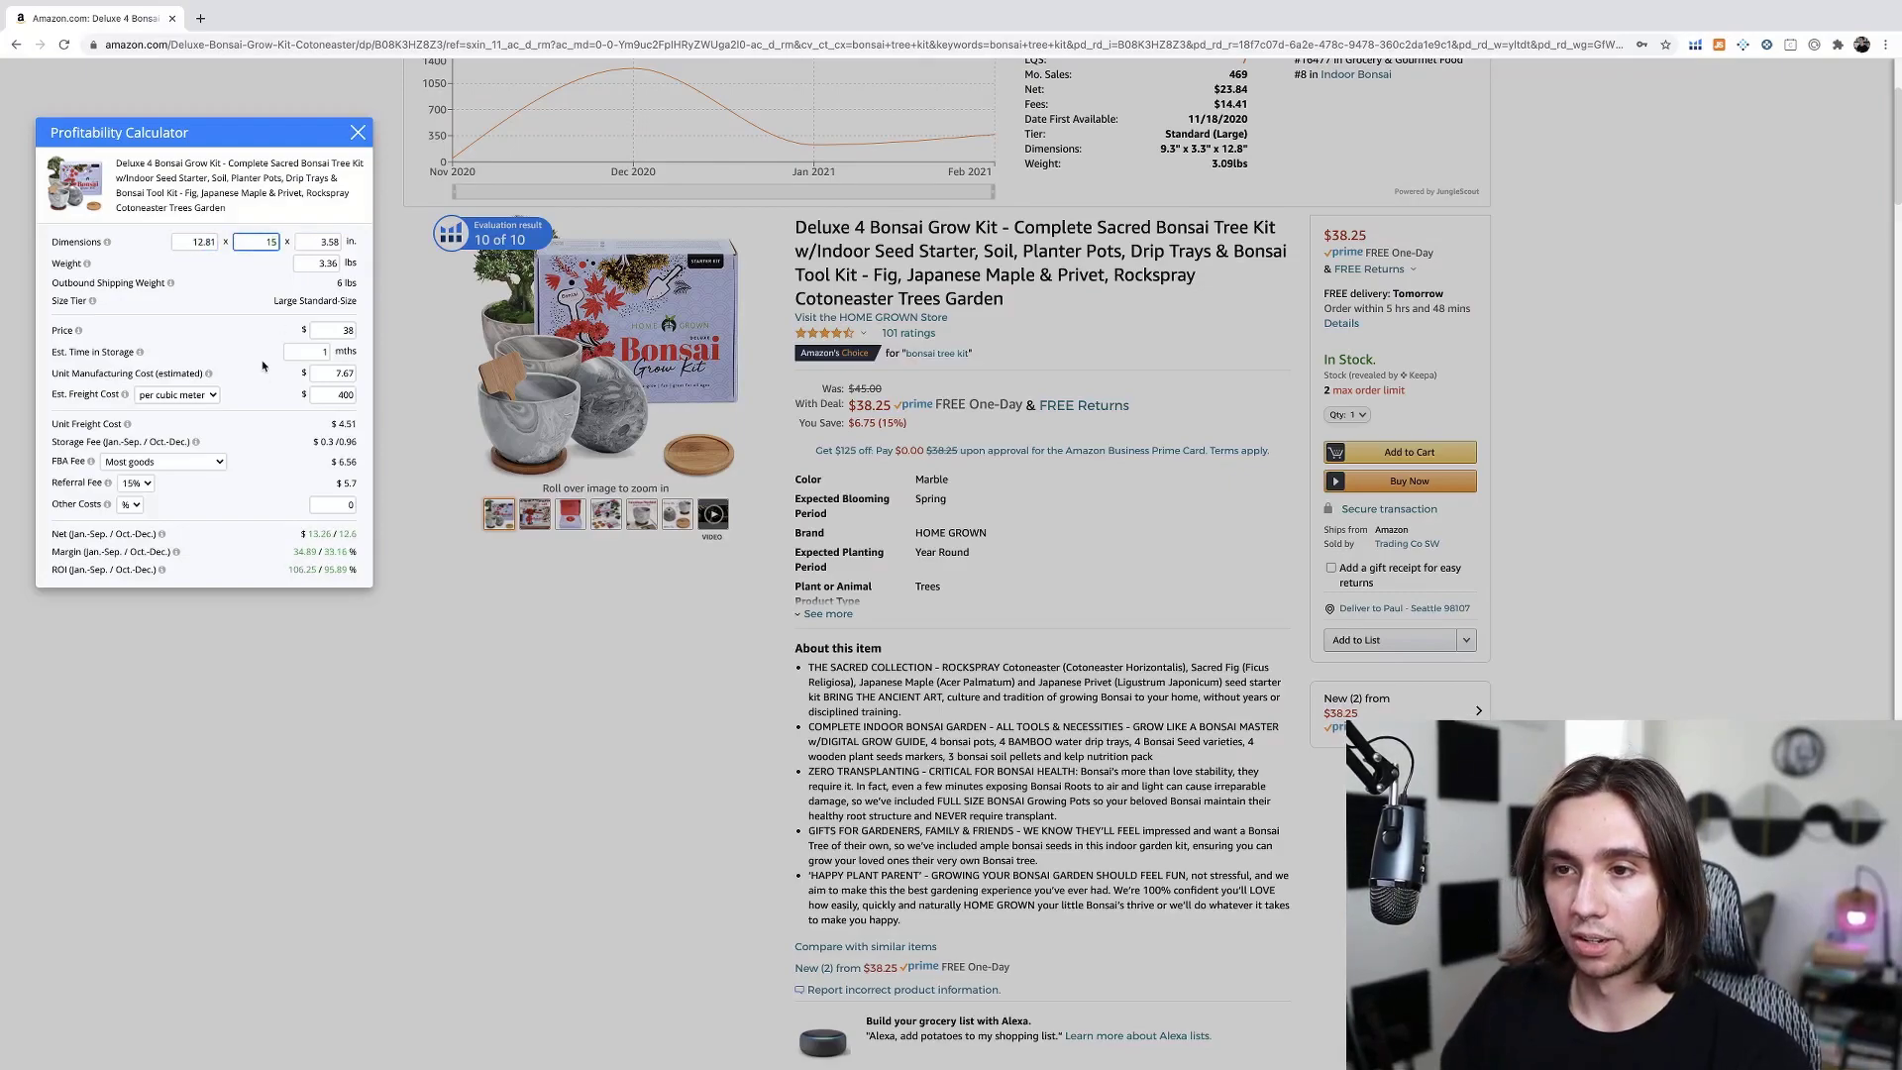
Test a third package dimension of 9 in to see its effect on fees and margin
{"action": "double_click", "coordinate": [319, 241]}
{"action": "type", "text": "9"}
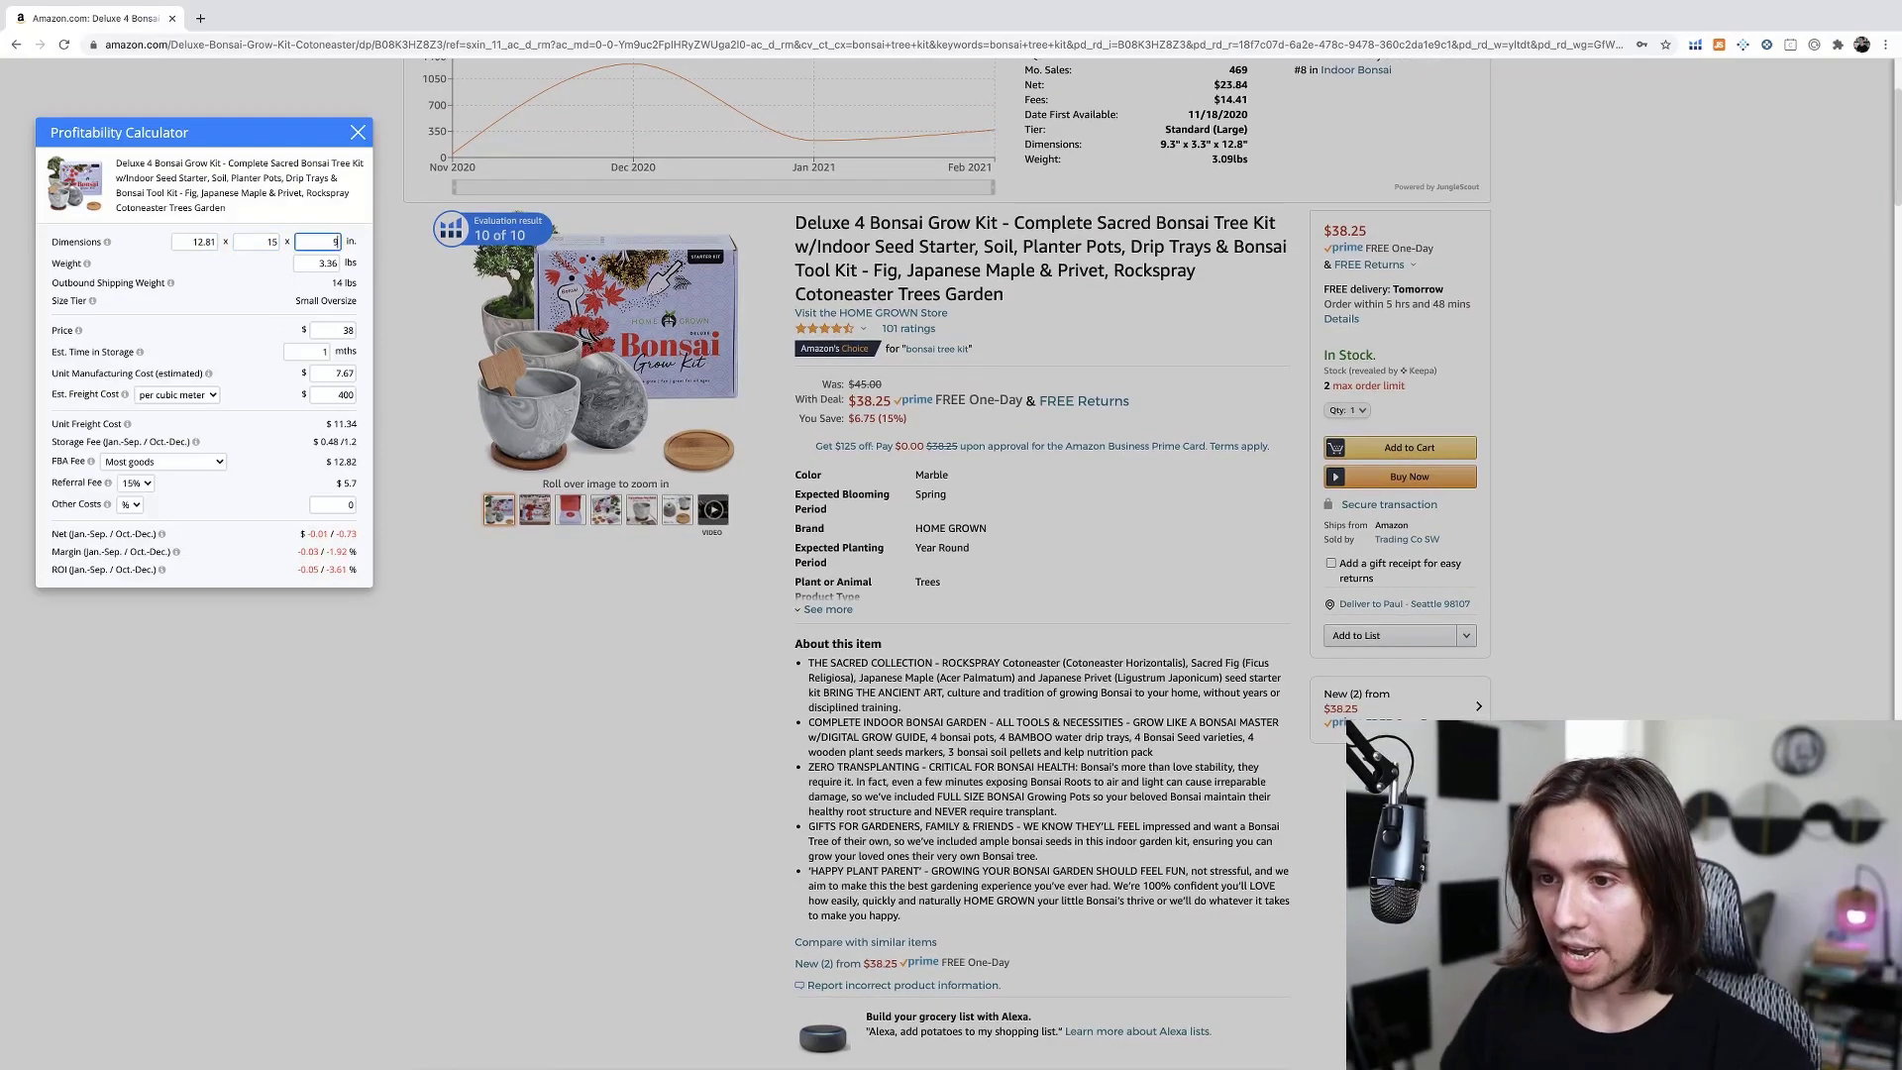
{"action": "left_click", "coordinate": [278, 264]}
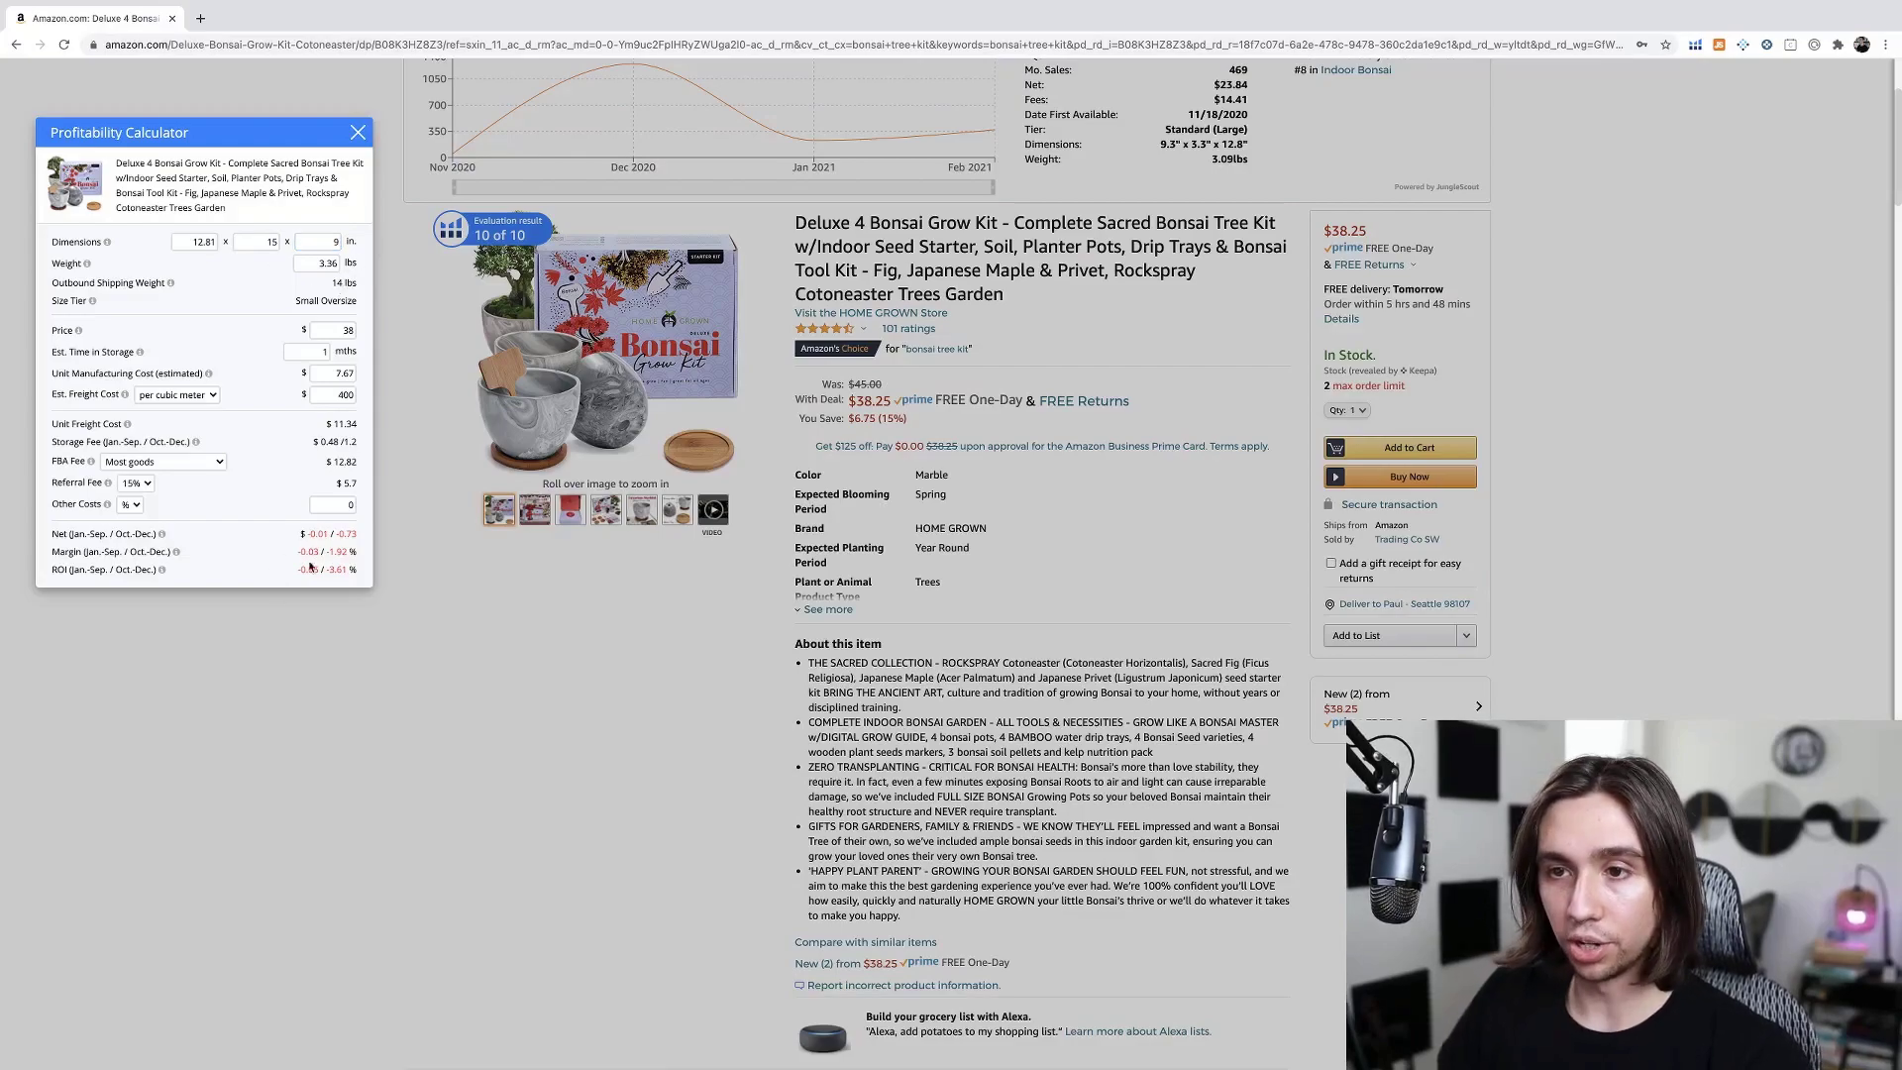
Enter 15 in for the second package dimension and 3 in for the third
{"action": "double_click", "coordinate": [270, 242]}
{"action": "type", "text": "15"}
{"action": "key", "text": "Tab"}
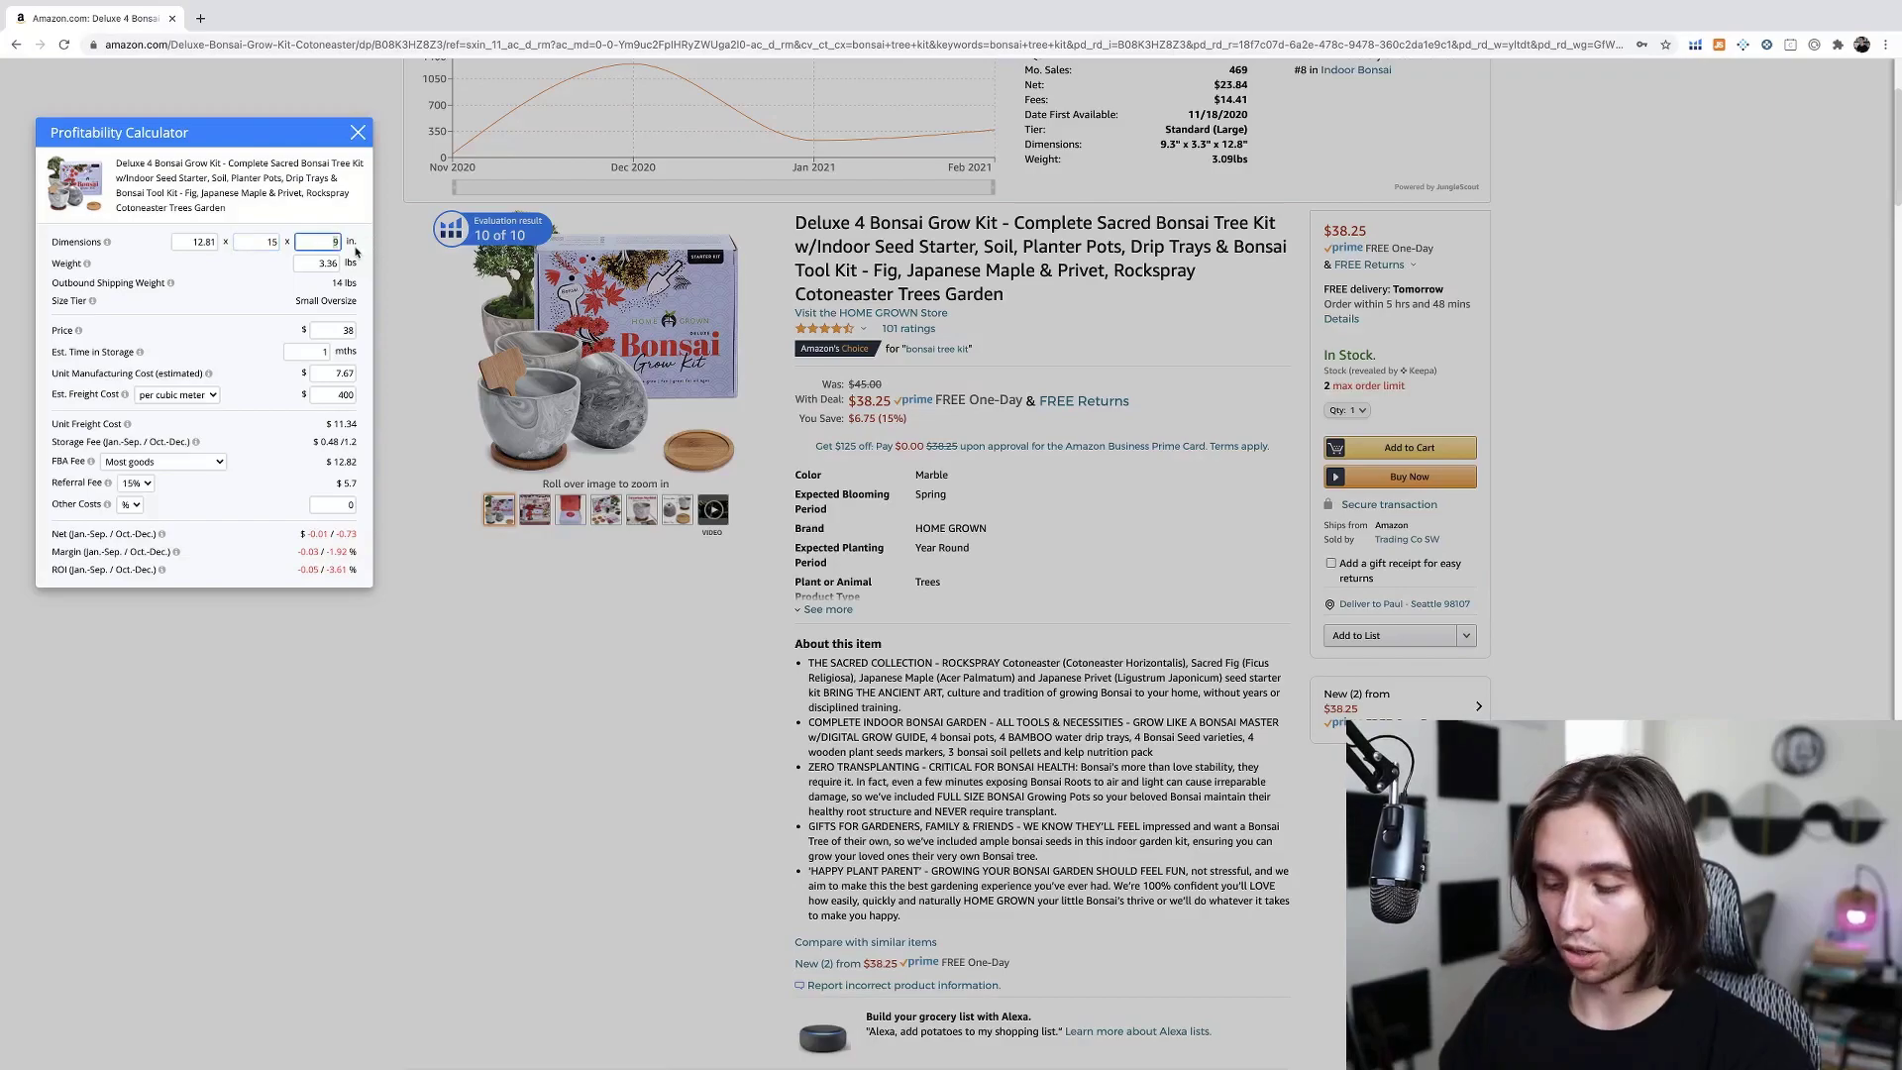
{"action": "type", "text": "3"}
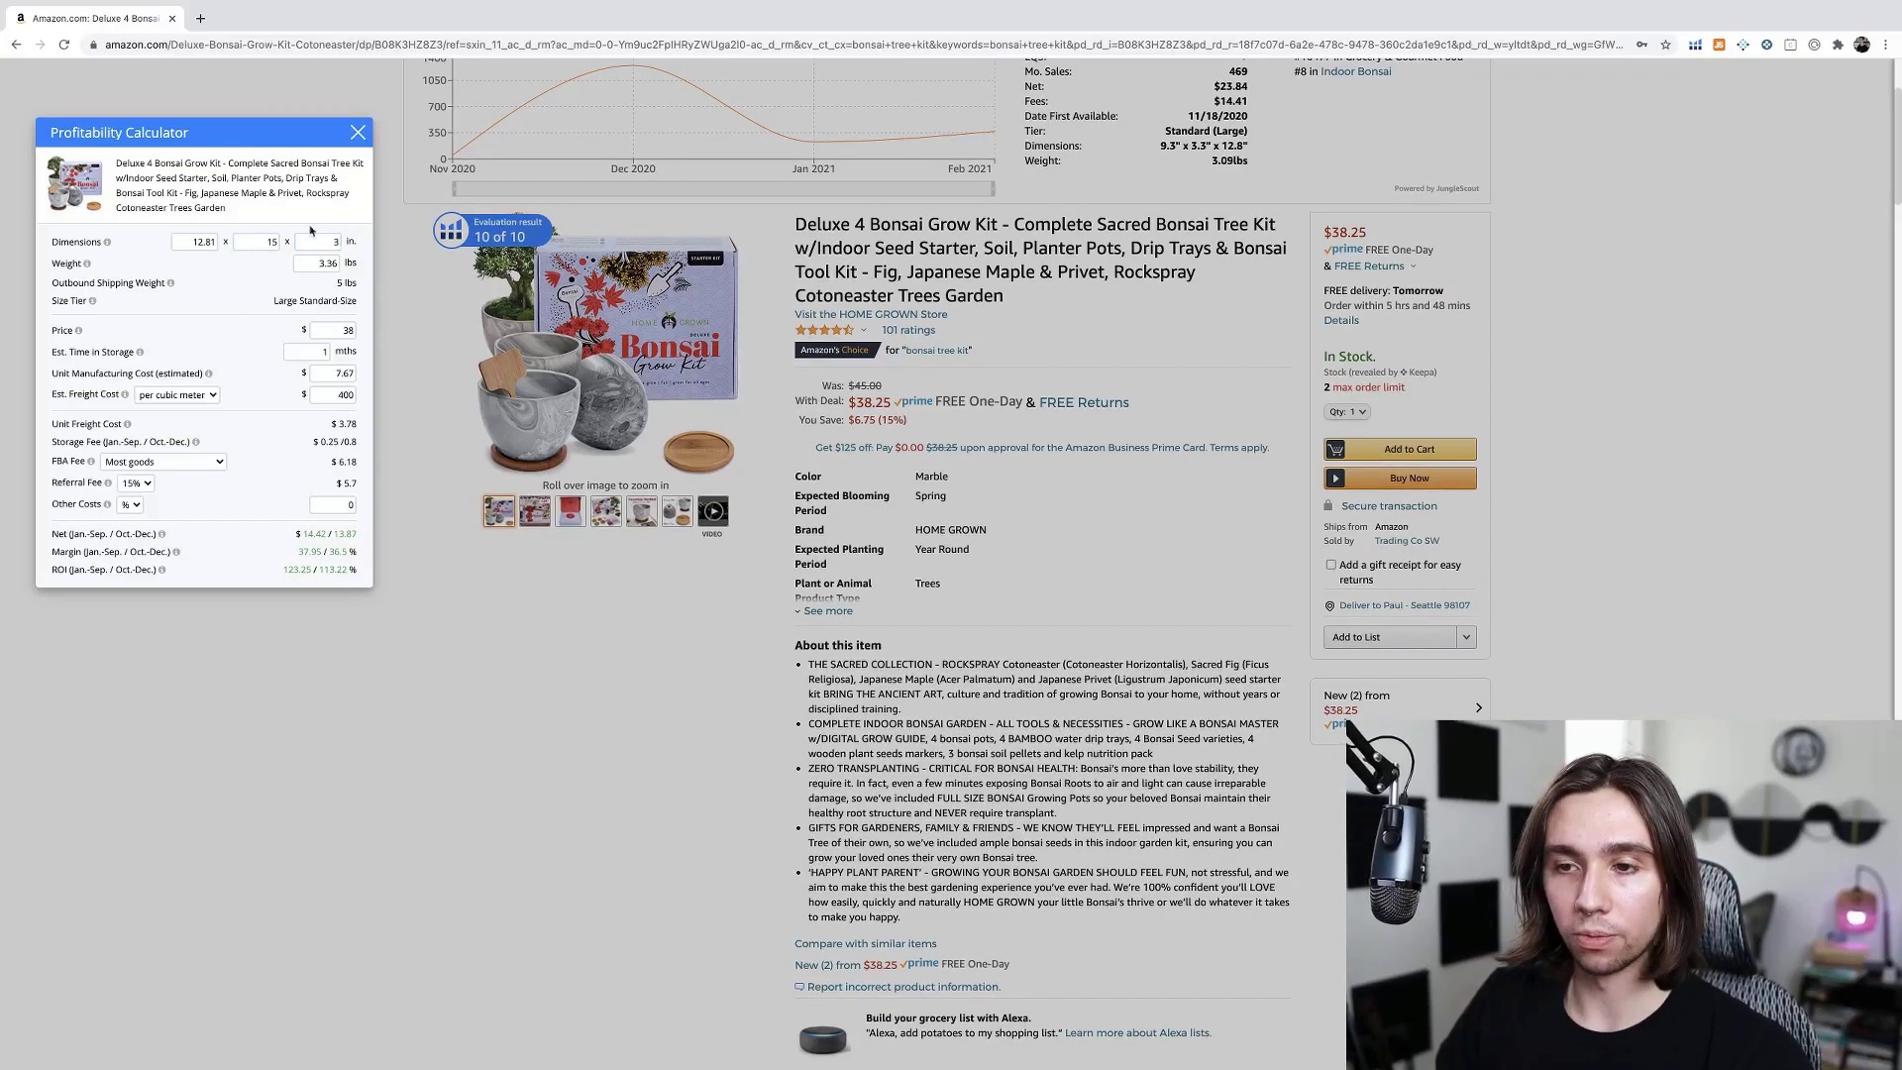